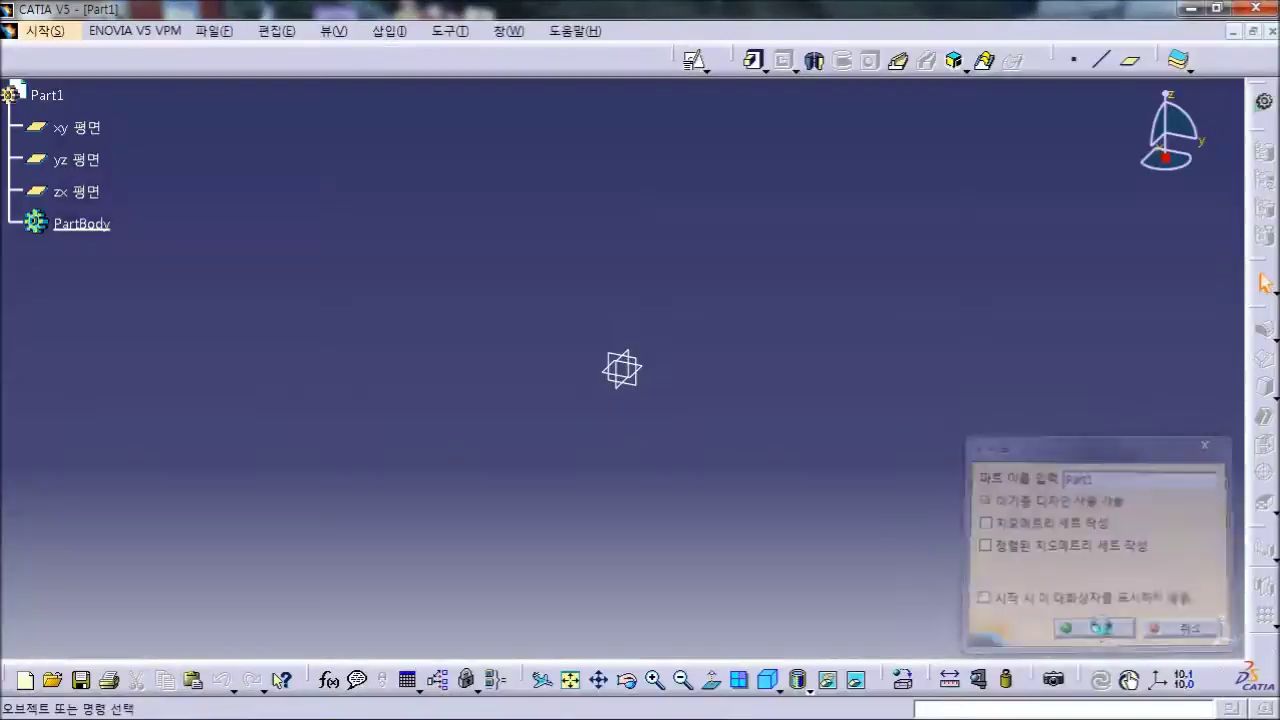
- Start a positioned sketch on the xy plane with the H direction reversed
click(707, 70)
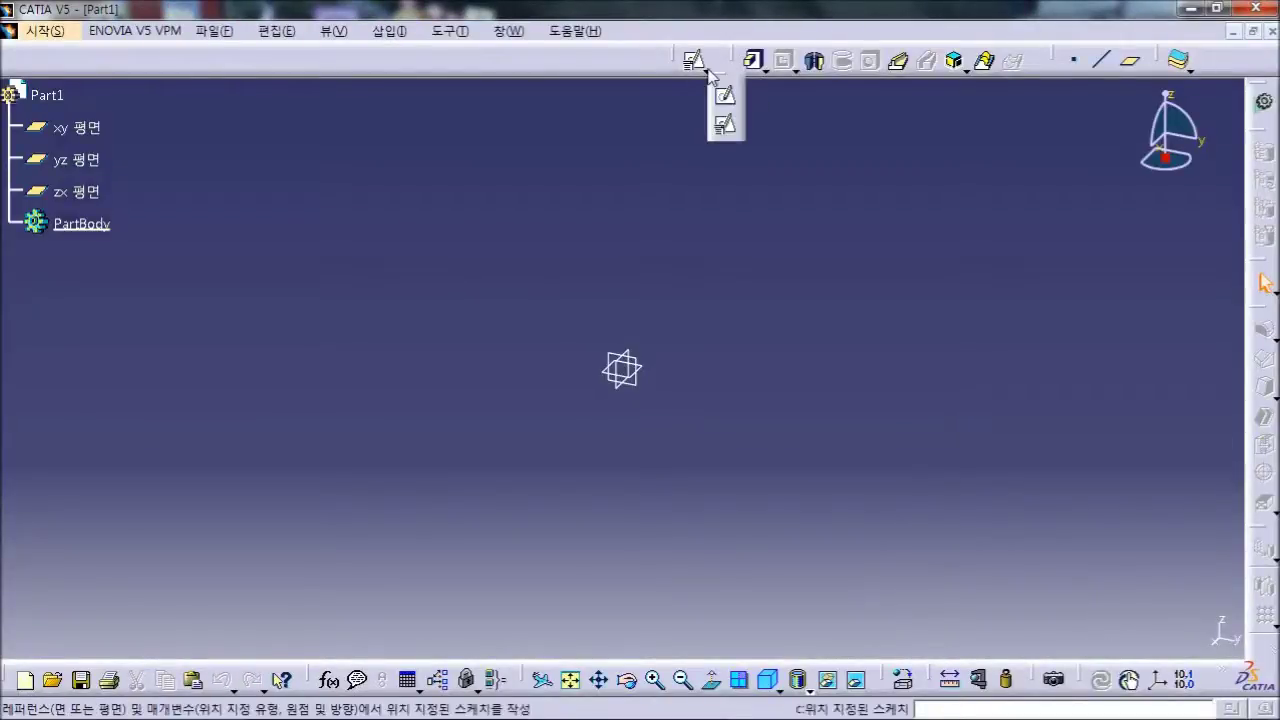
click(725, 124)
click(72, 137)
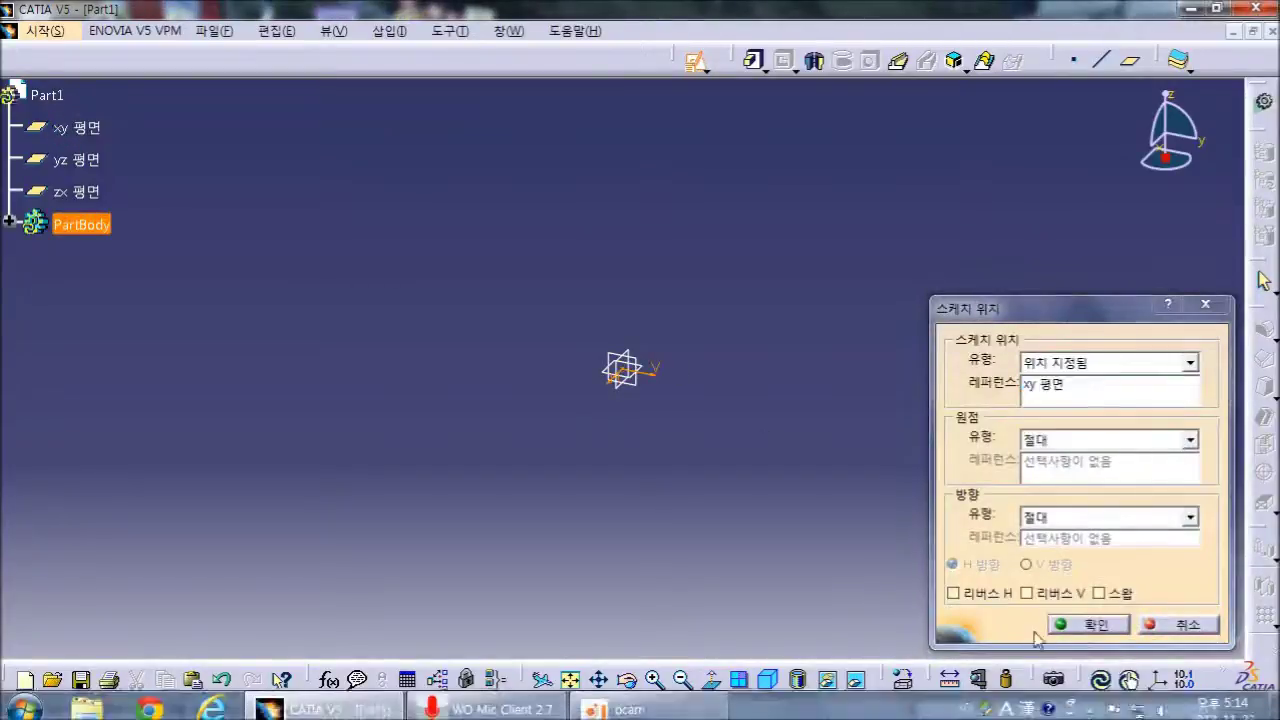
click(988, 593)
click(1088, 620)
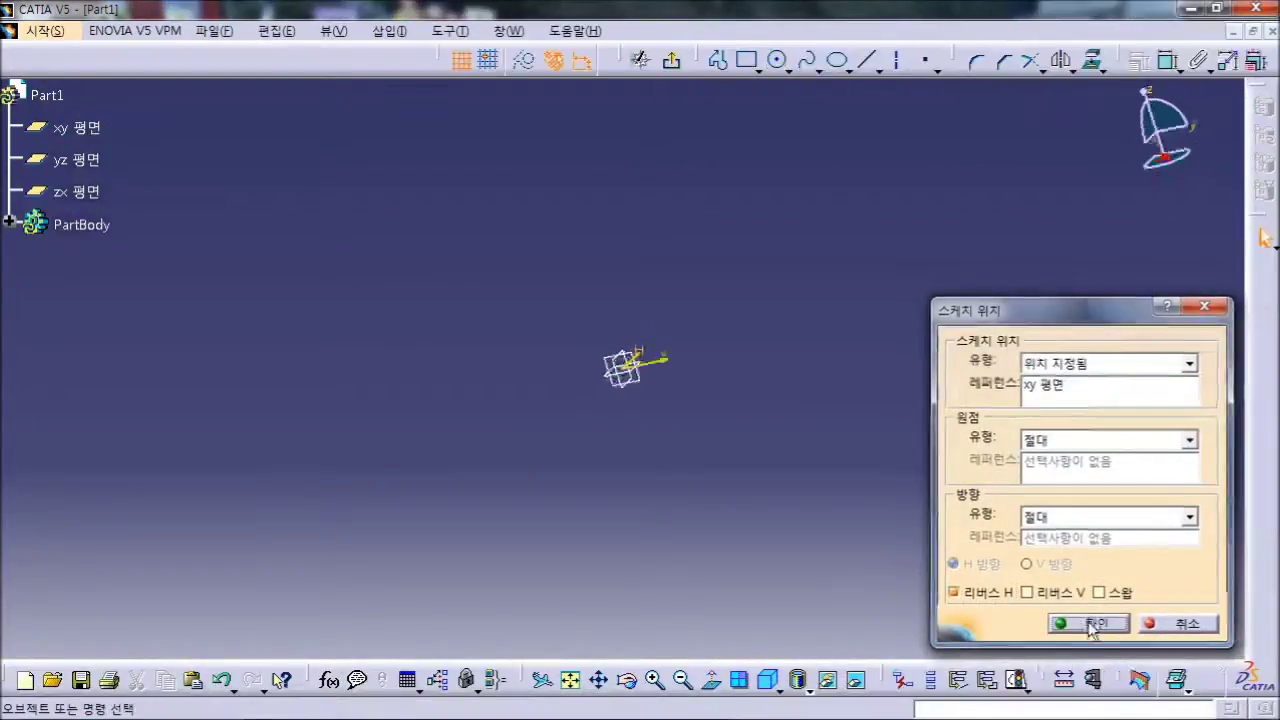
- Sketch a rectangle about 177 mm wide with one corner on the sketch origin
middle_drag(643, 419, 622, 550)
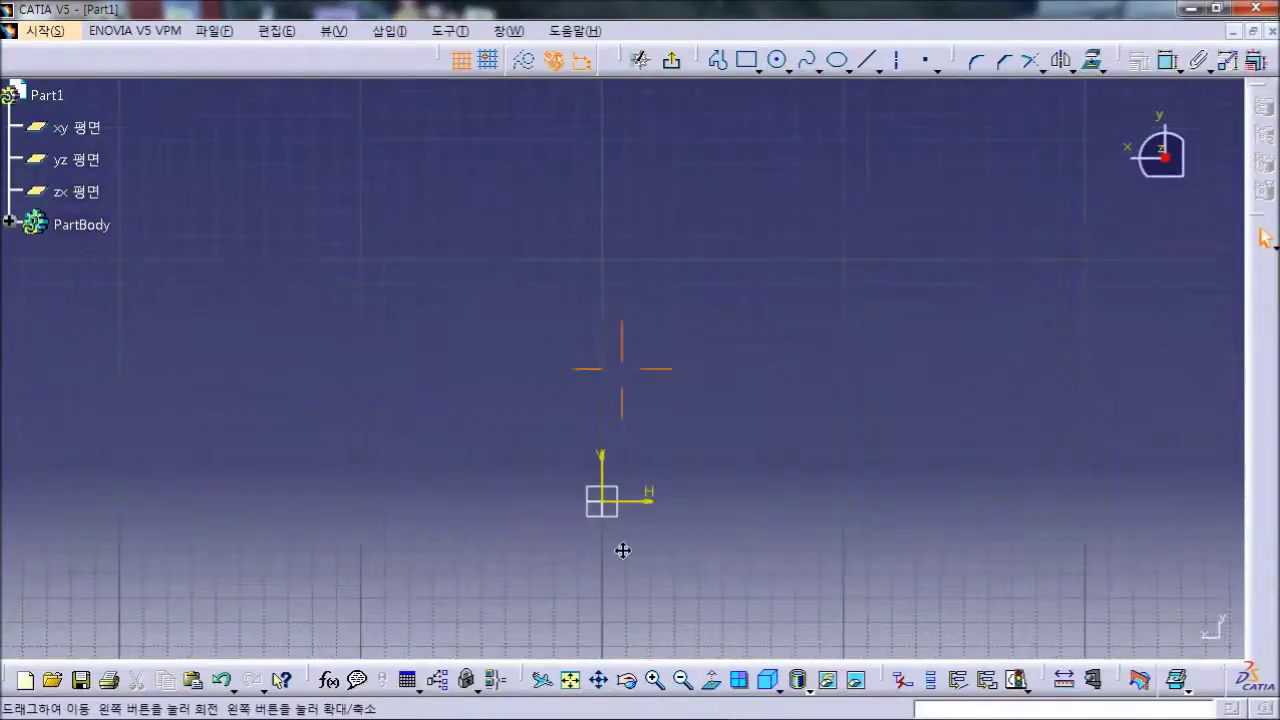
click(717, 60)
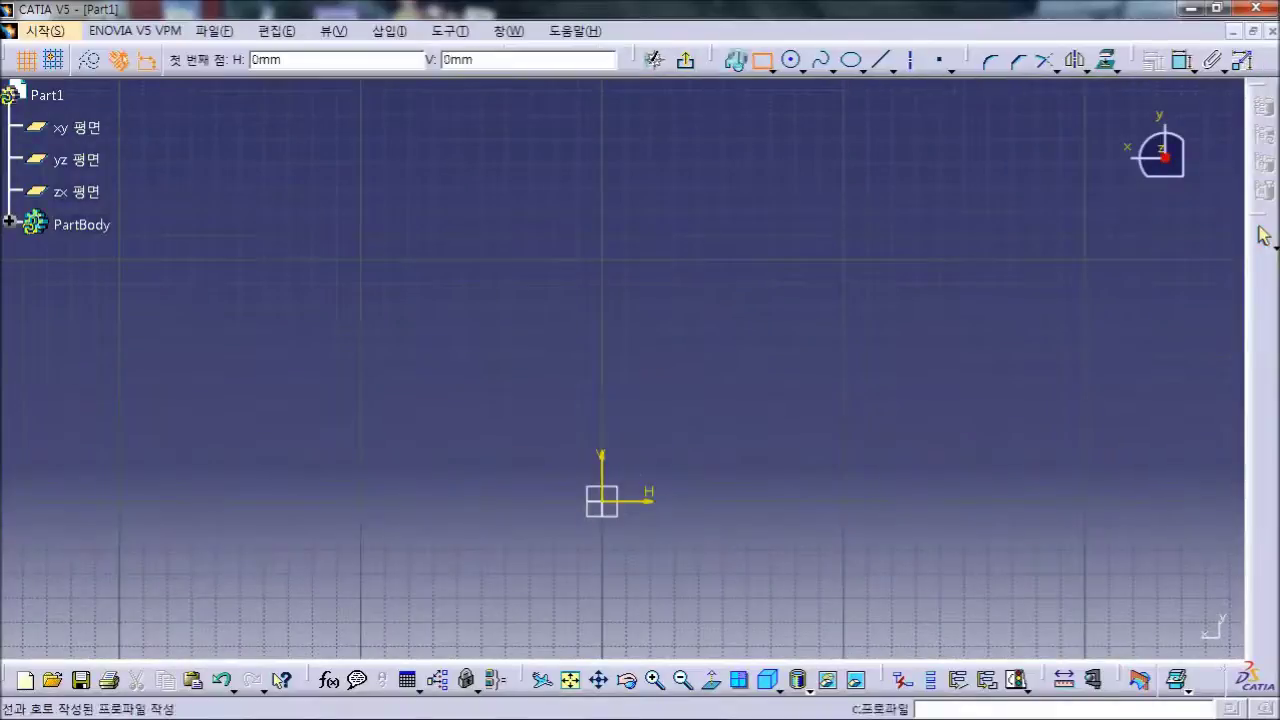
click(601, 500)
click(1029, 203)
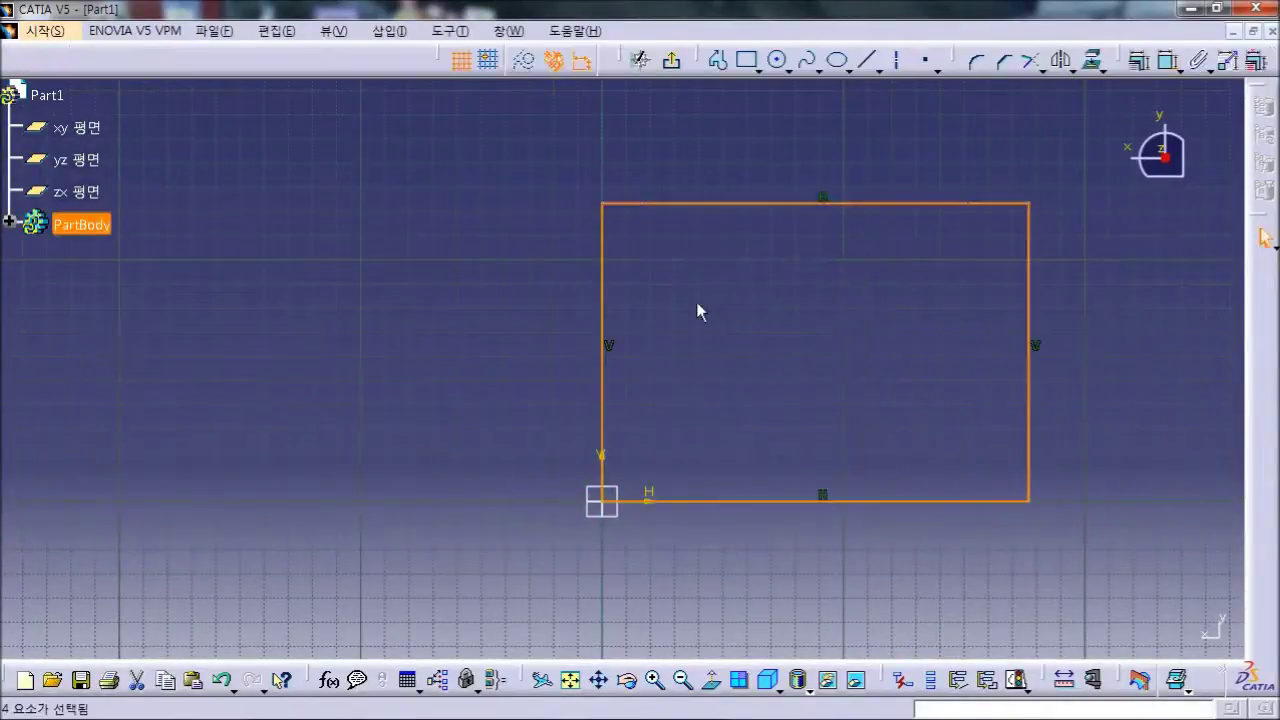
- Dimension the rectangle's upper horizontal edge and set its length to 200 mm
click(735, 258)
click(760, 207)
click(823, 171)
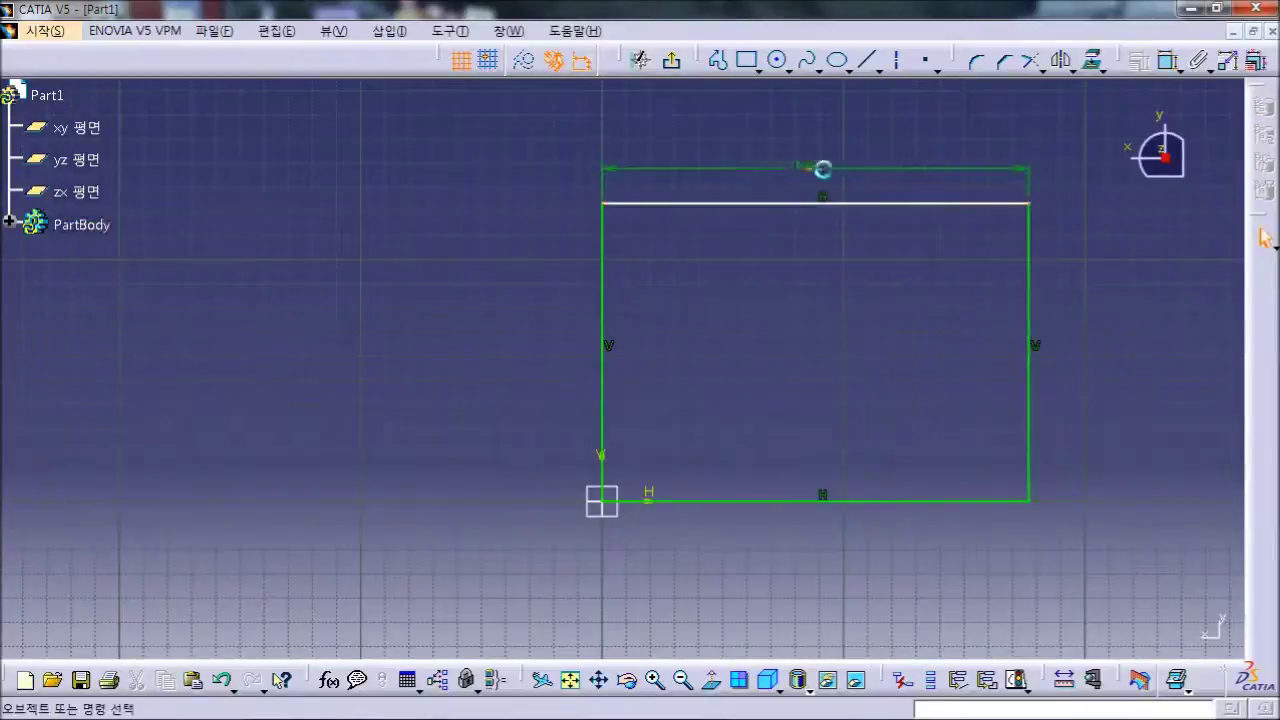
double_click(836, 171)
text(175.694mm)
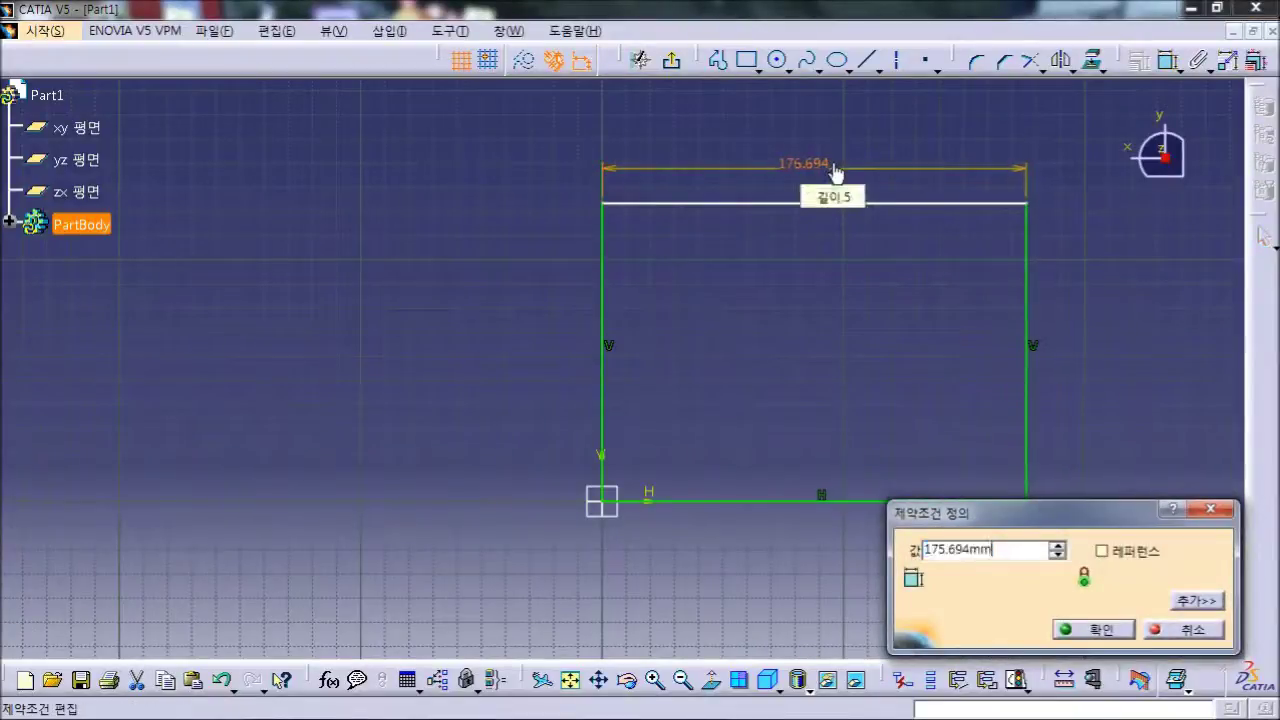
key(Return)
double_click(815, 166)
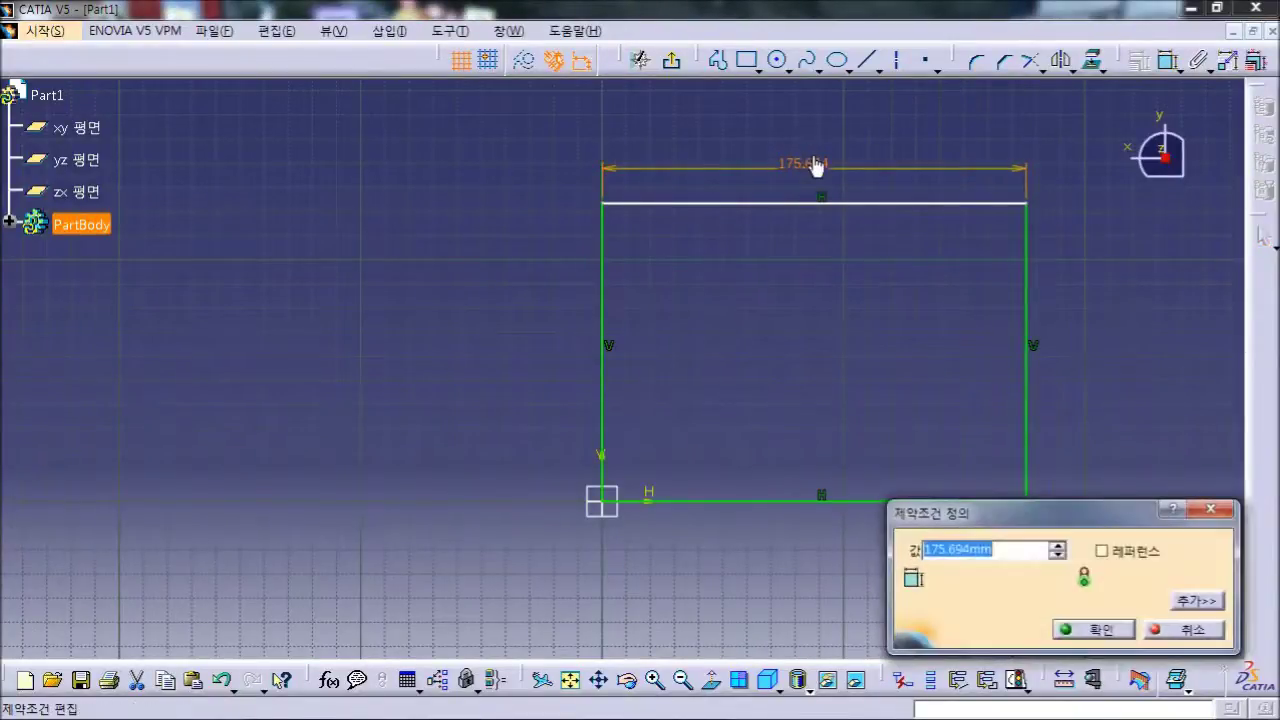
text(200)
key(Return)
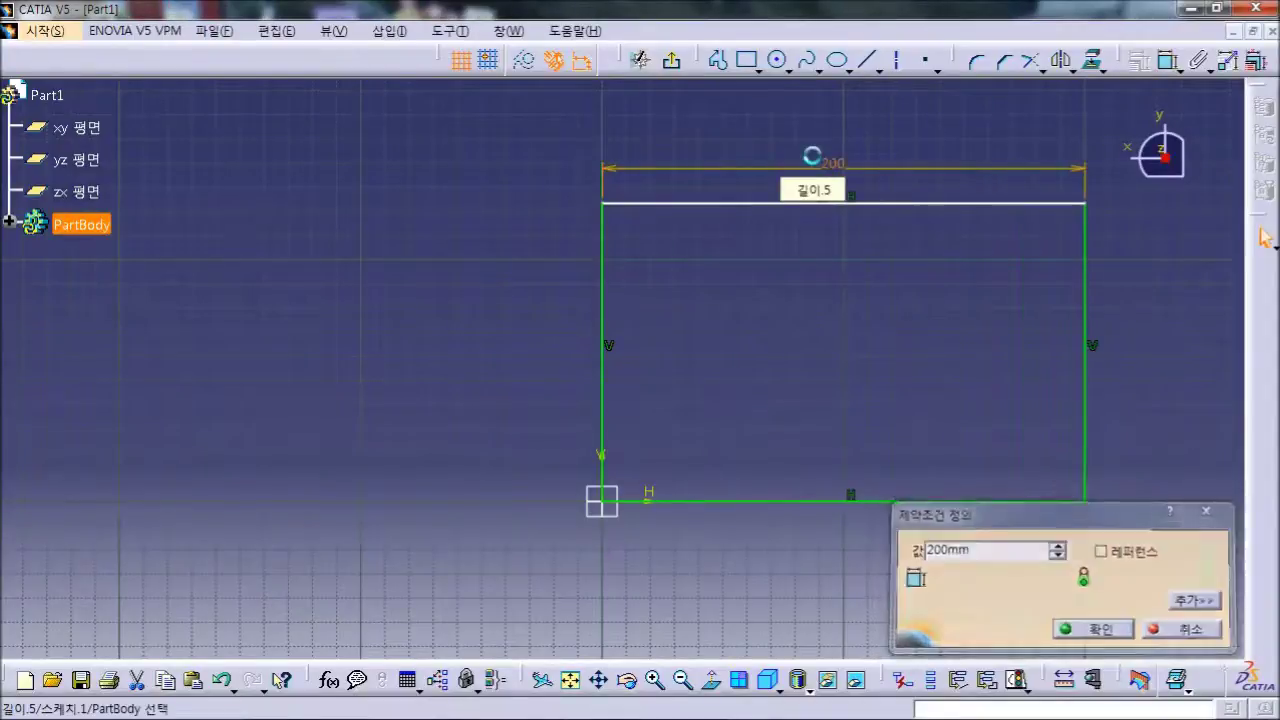
- Dimension the rectangle's vertical edge through the origin and set its length to 200 mm
click(601, 290)
double_click(558, 333)
text(200)
key(Return)
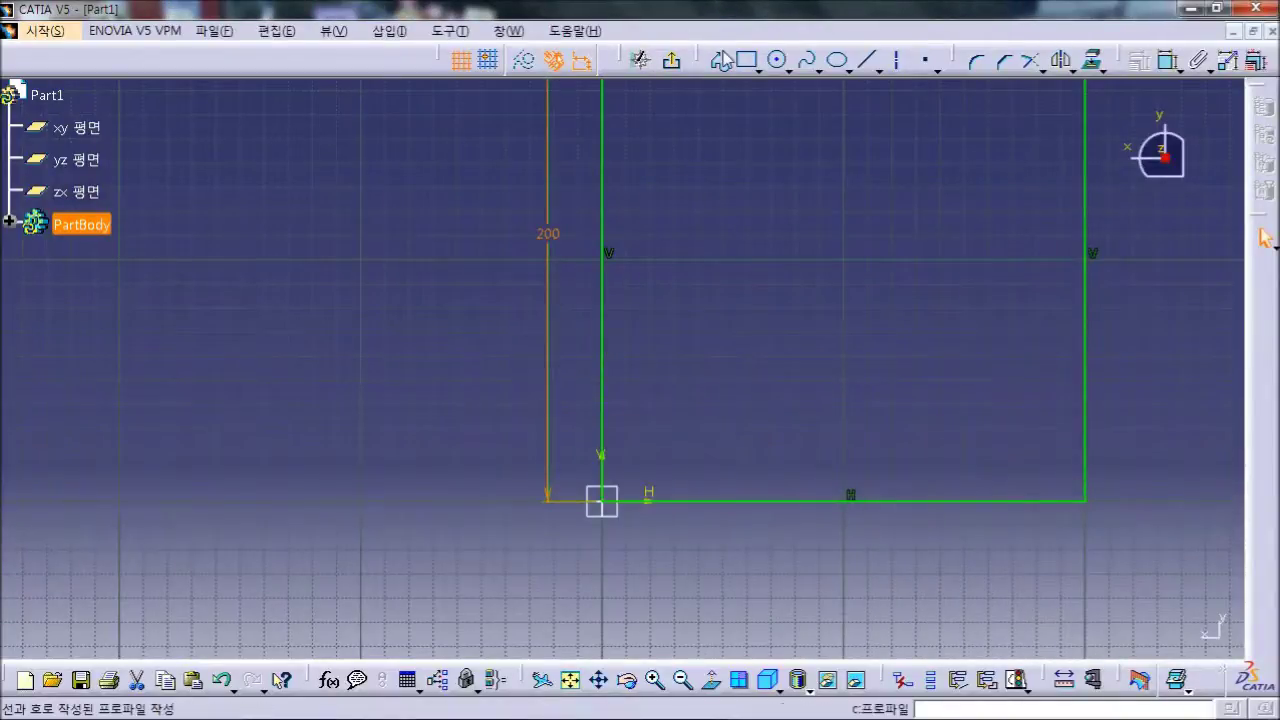
- Exit the sketch and pad the square profile downward with a length of 20 mm
click(672, 62)
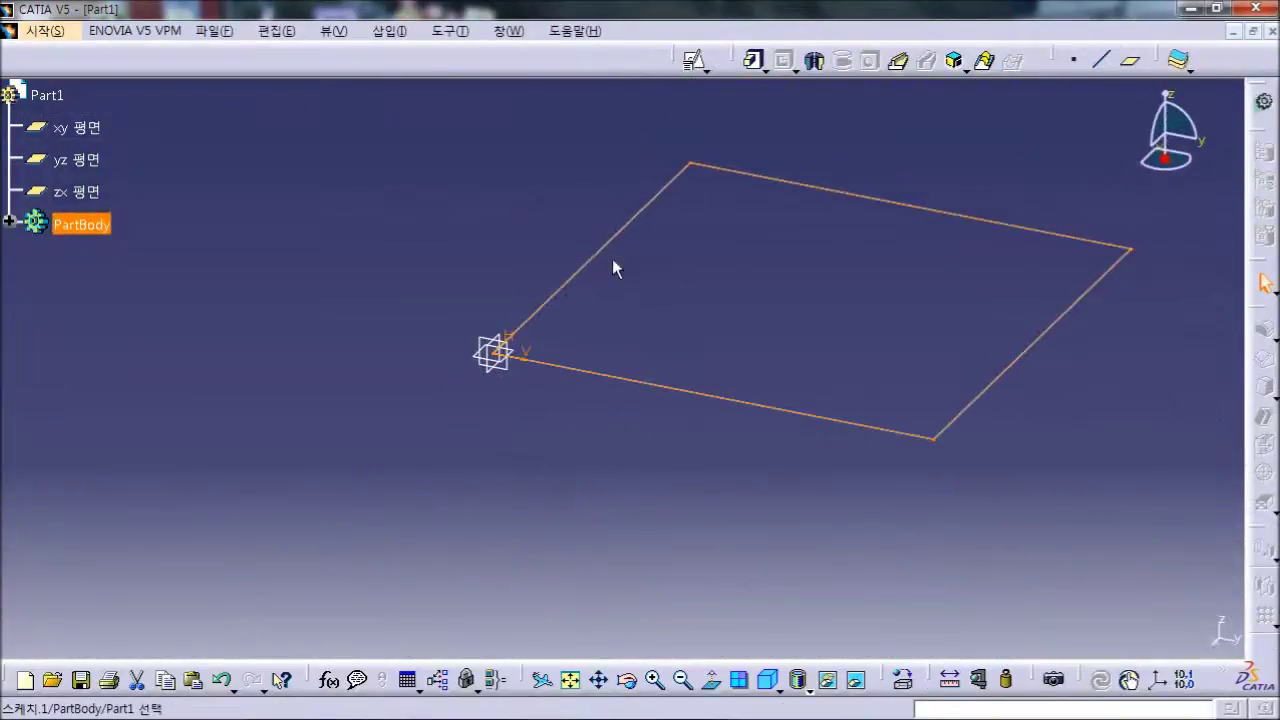
click(752, 64)
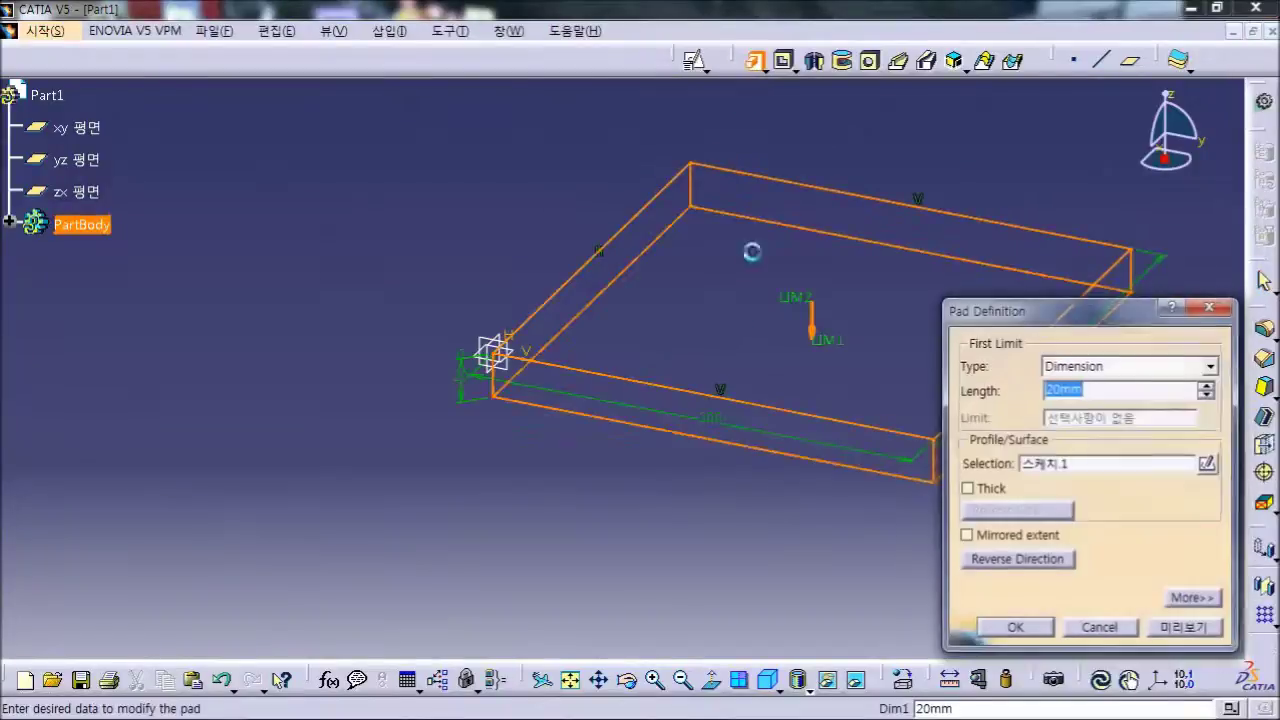
click(1005, 628)
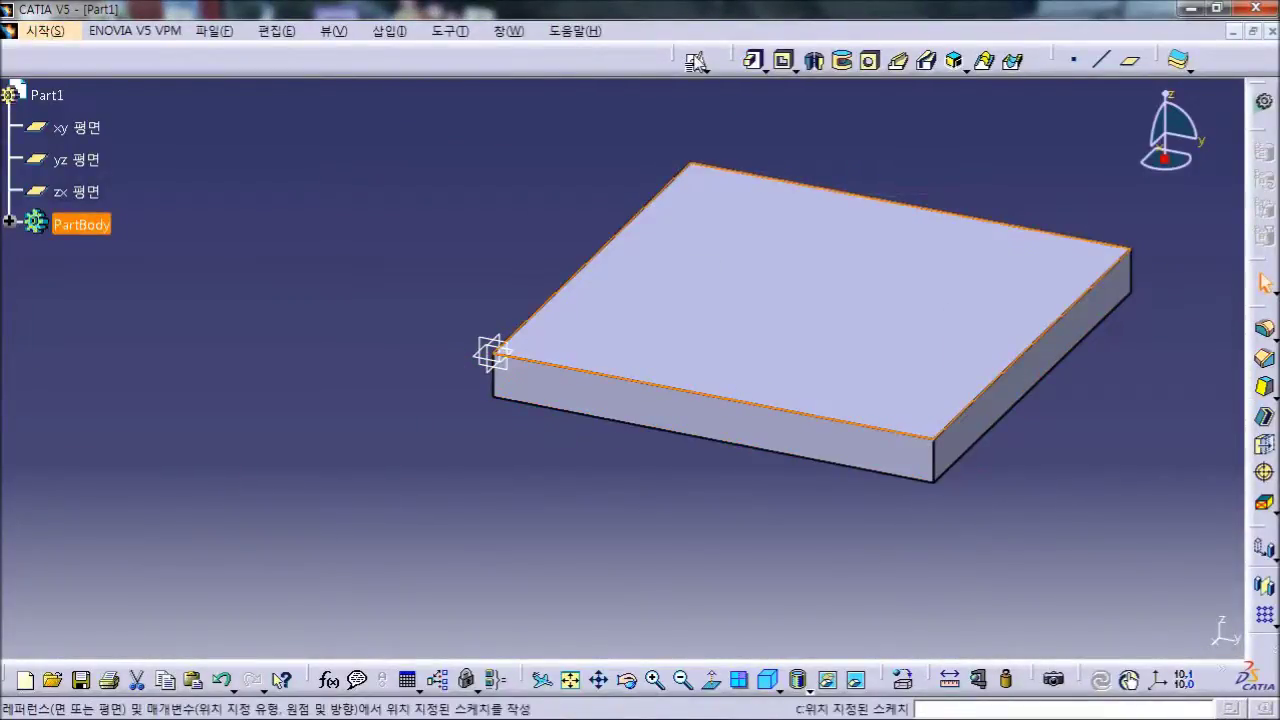
- Start a positioned sketch on the plate's top face with H reversed and the axes swapped
click(697, 62)
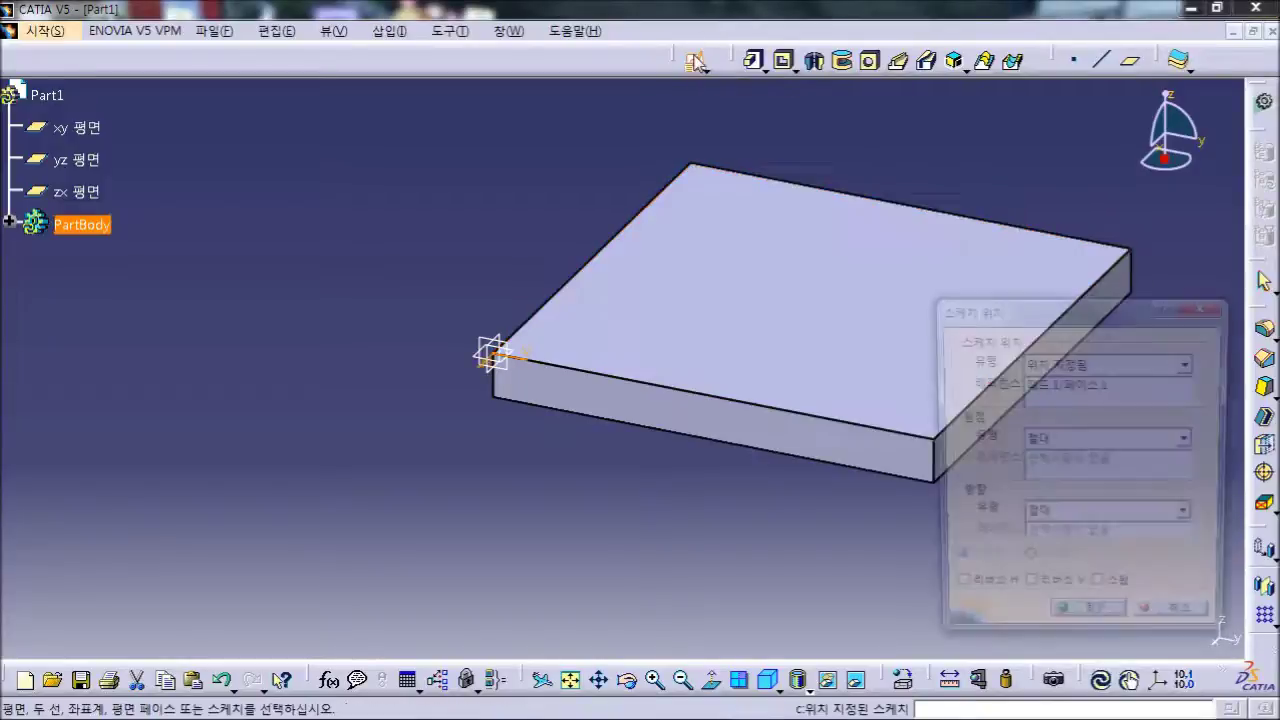
click(988, 594)
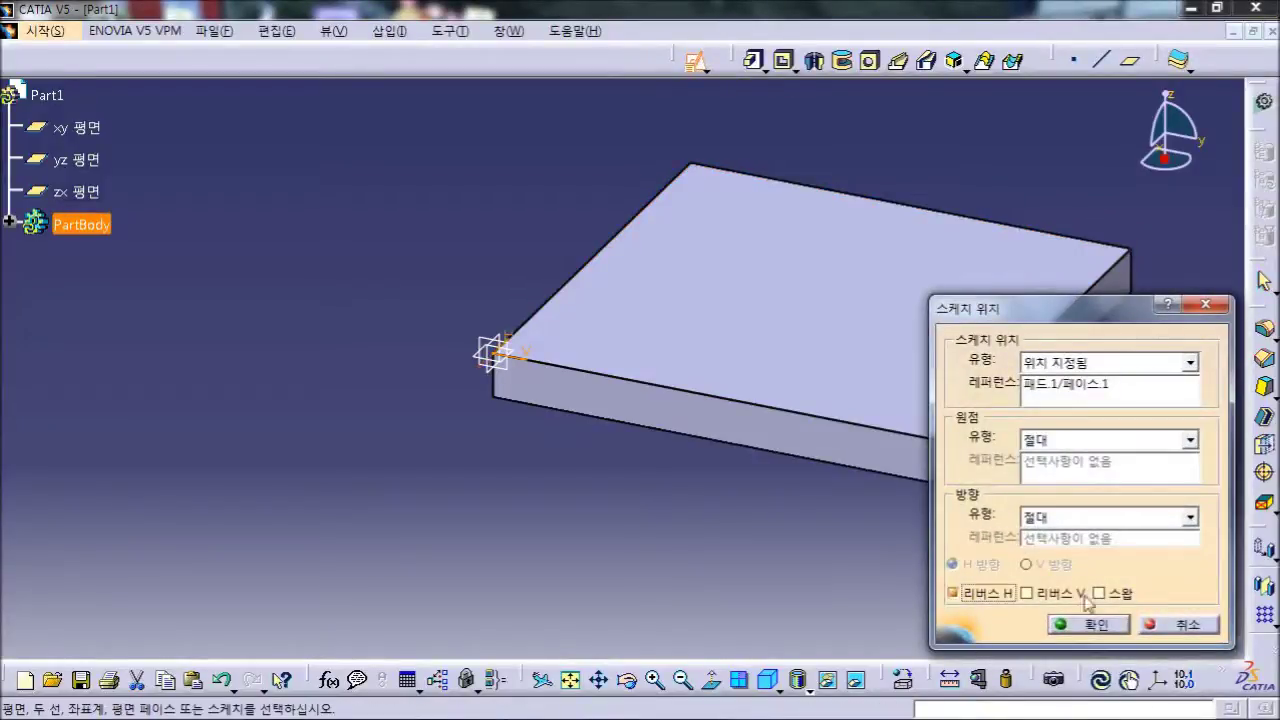
click(1124, 596)
click(1097, 626)
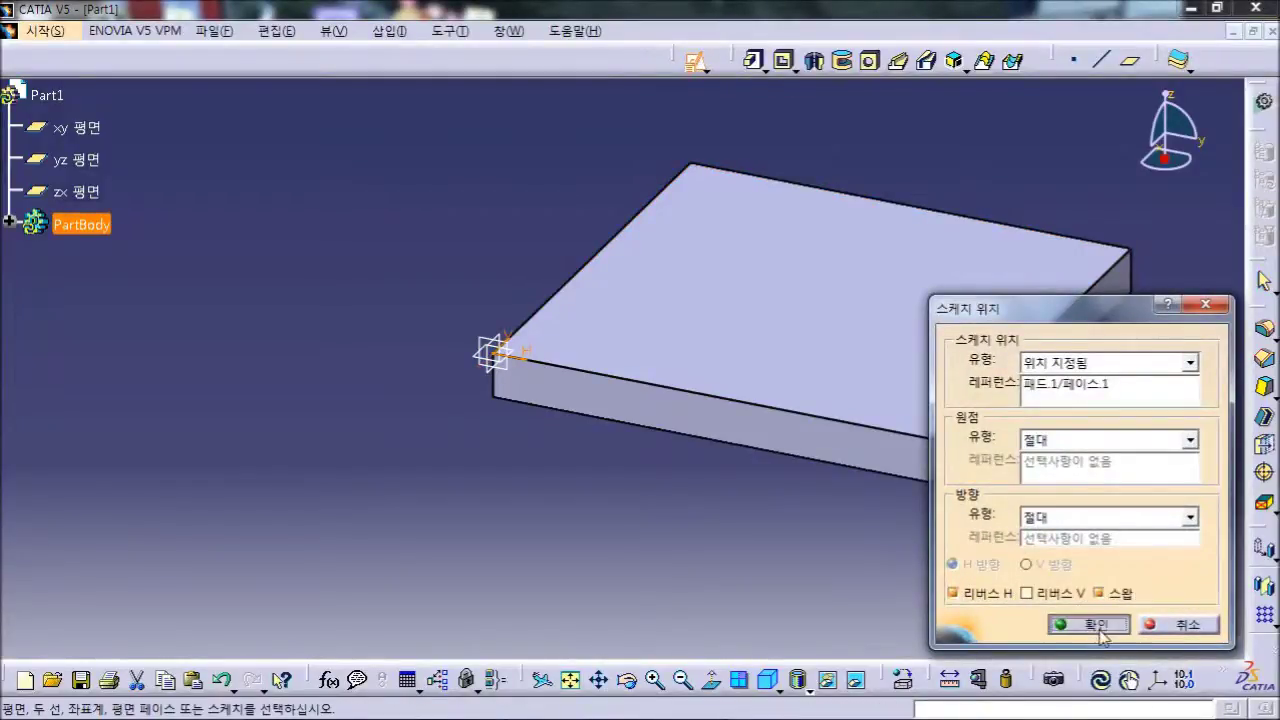
- Draw an open S-shaped spline through six points across the plate's top face and exit the sketch
mouse_move(705, 557)
middle_down()
mouse_move(714, 609)
mouse_move(709, 503)
mouse_move(709, 563)
mouse_move(724, 524)
middle_up()
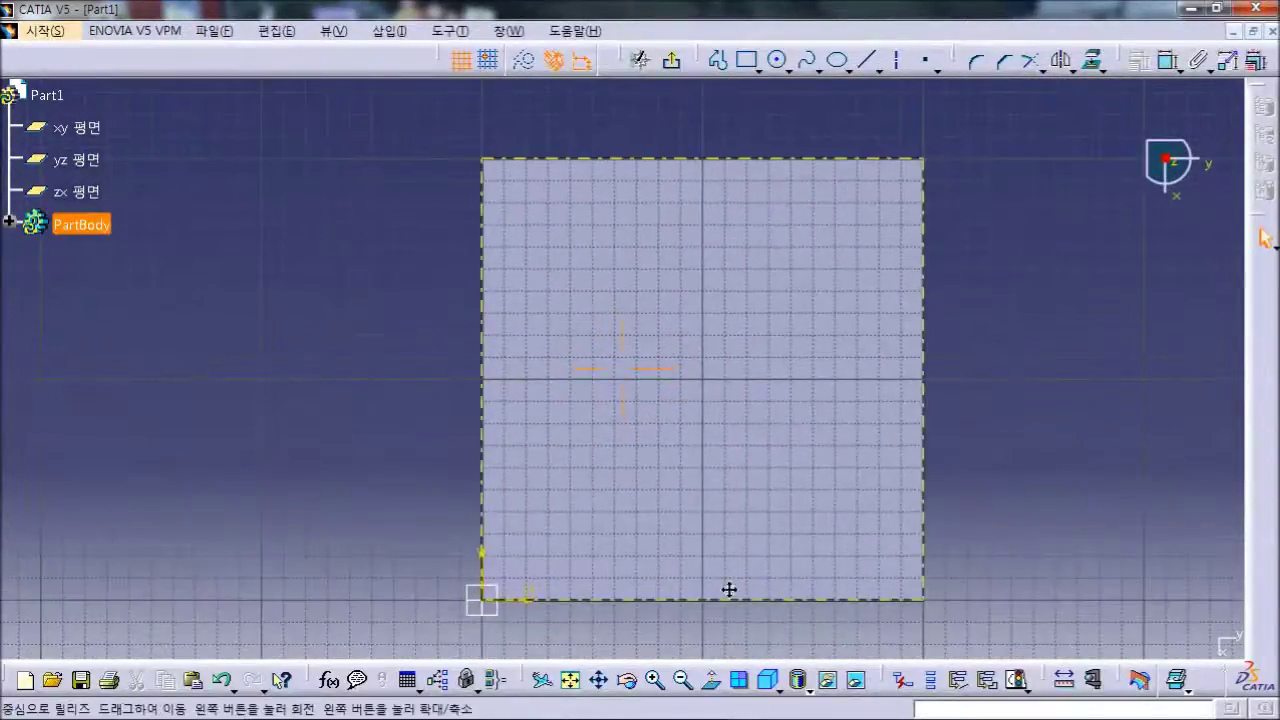
middle_drag(723, 591, 770, 560)
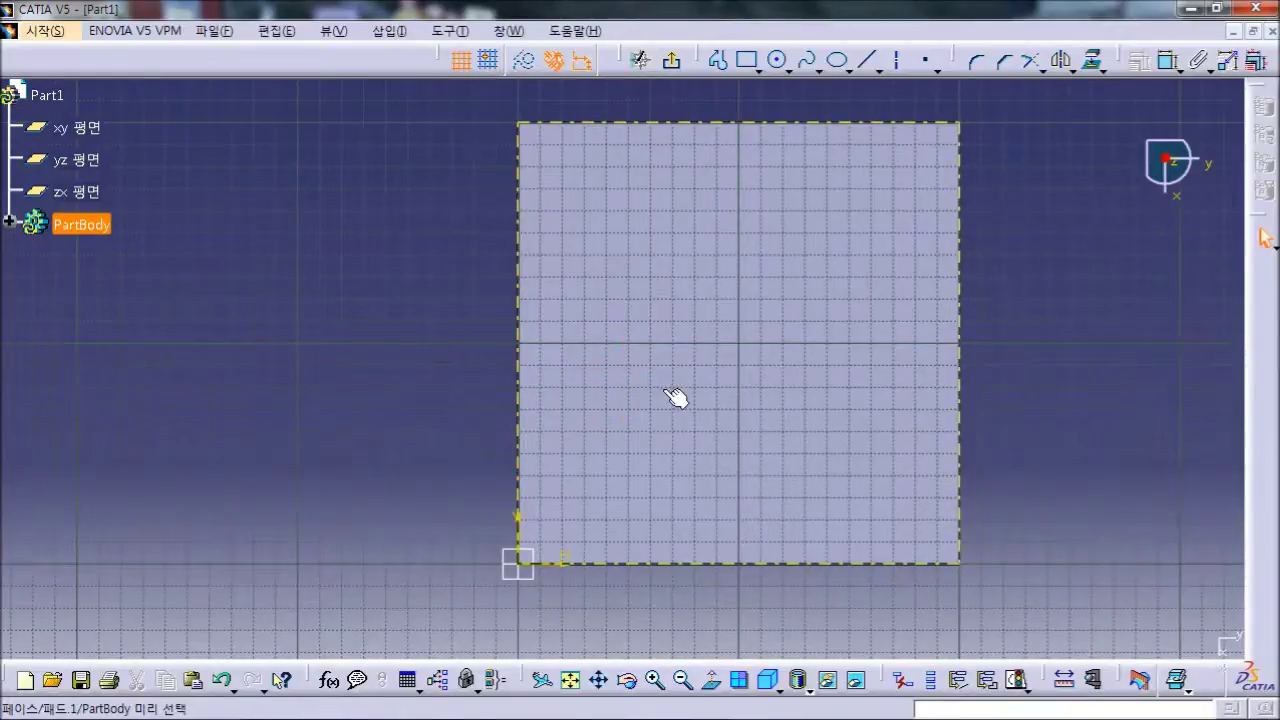
click(808, 62)
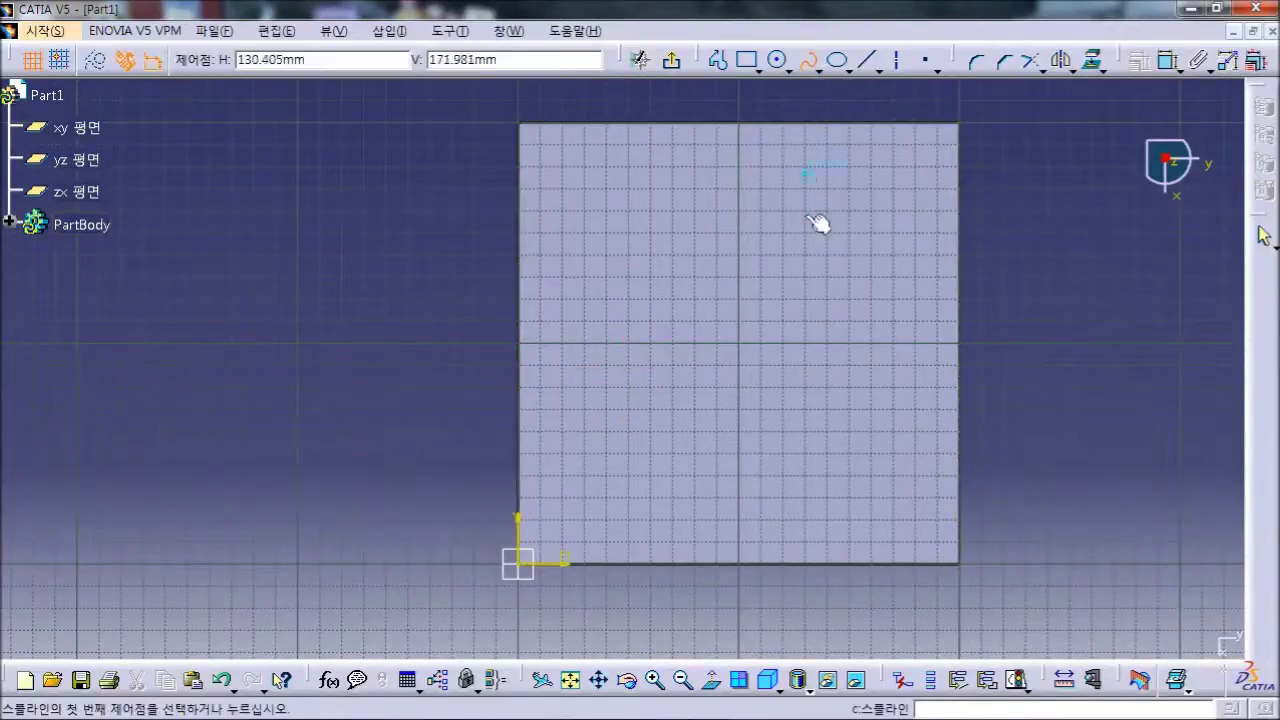
click(706, 188)
click(821, 246)
click(834, 364)
click(706, 432)
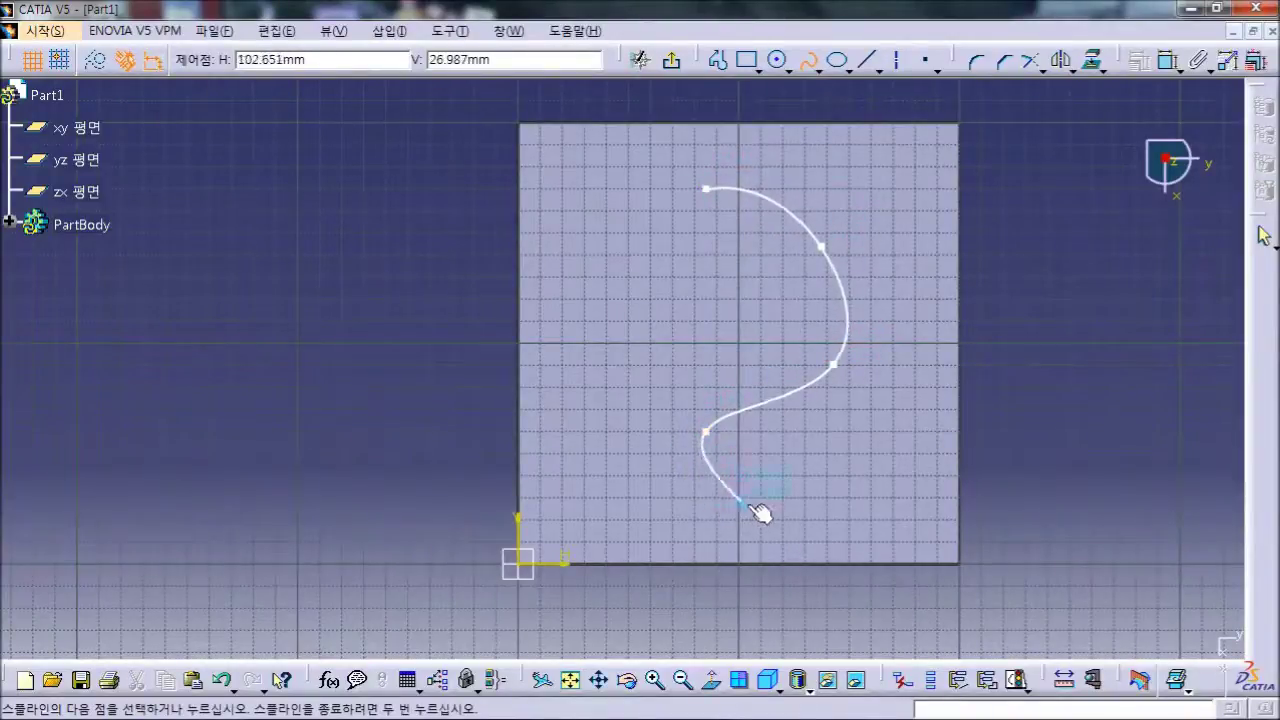
click(661, 494)
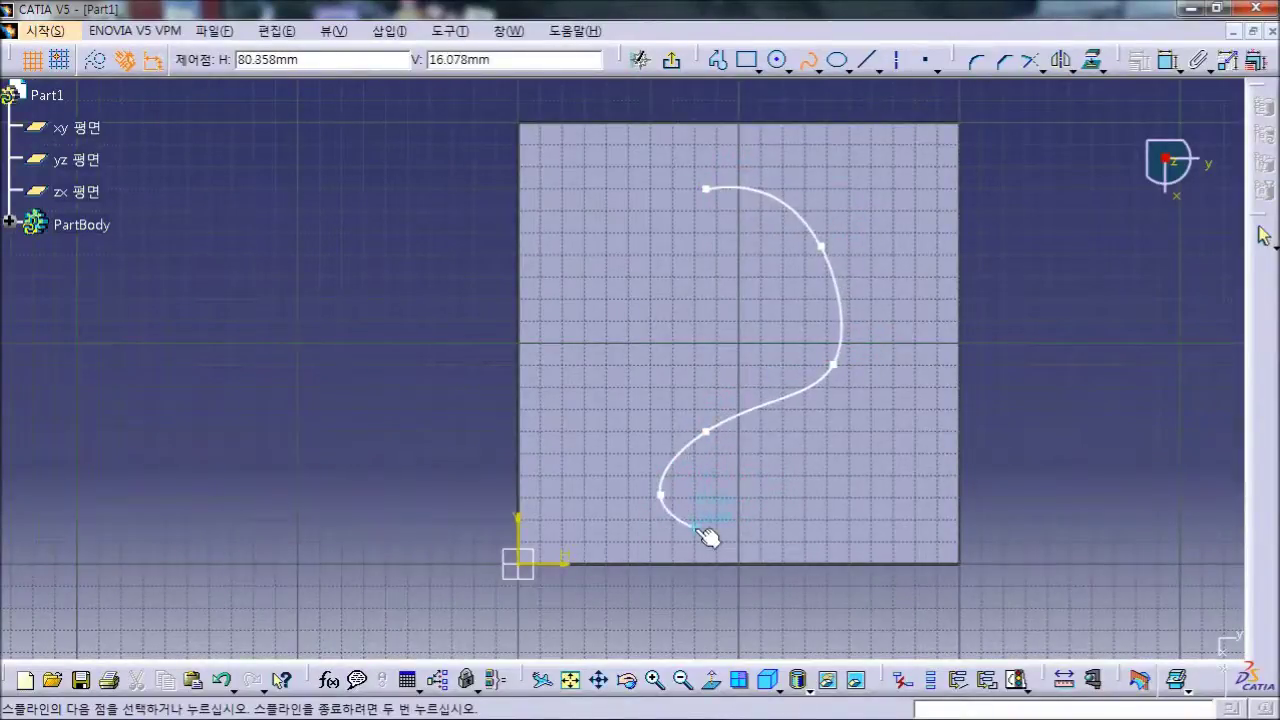
click(696, 527)
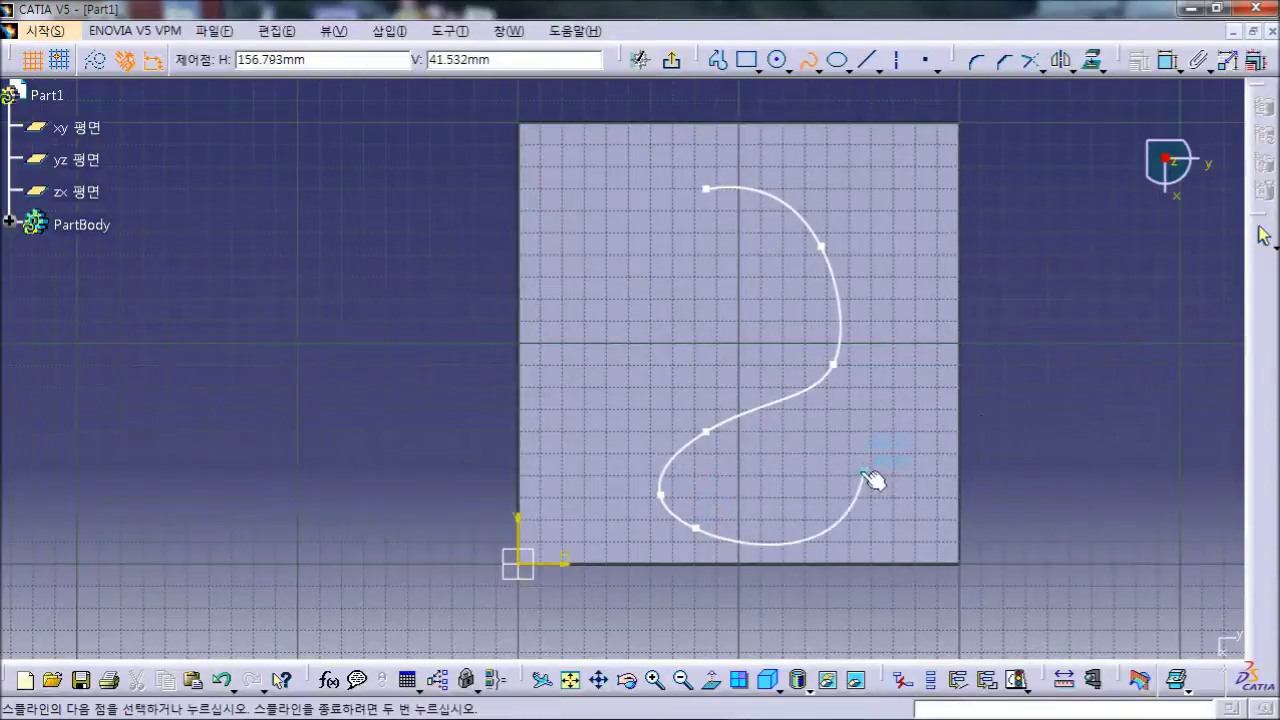
key(Escape)
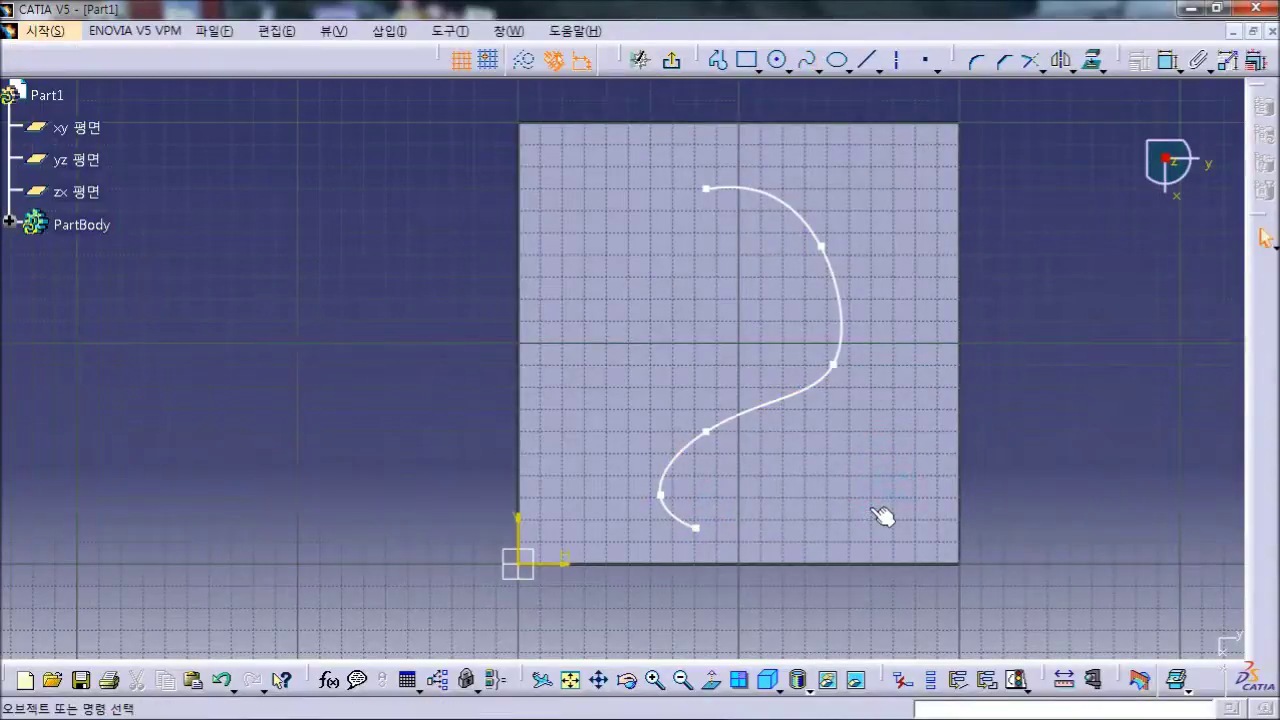
click(670, 66)
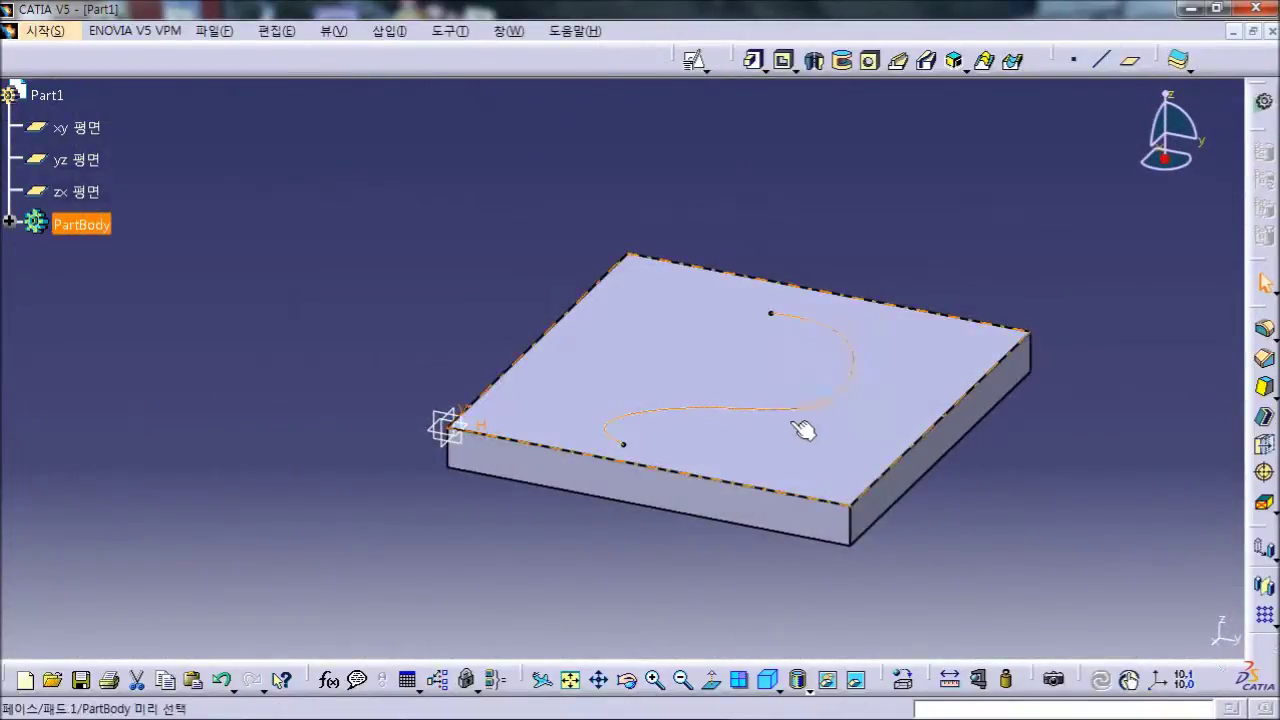
- Create a reference plane normal to the spline at its end point nearest the plate's front edge
click(1136, 70)
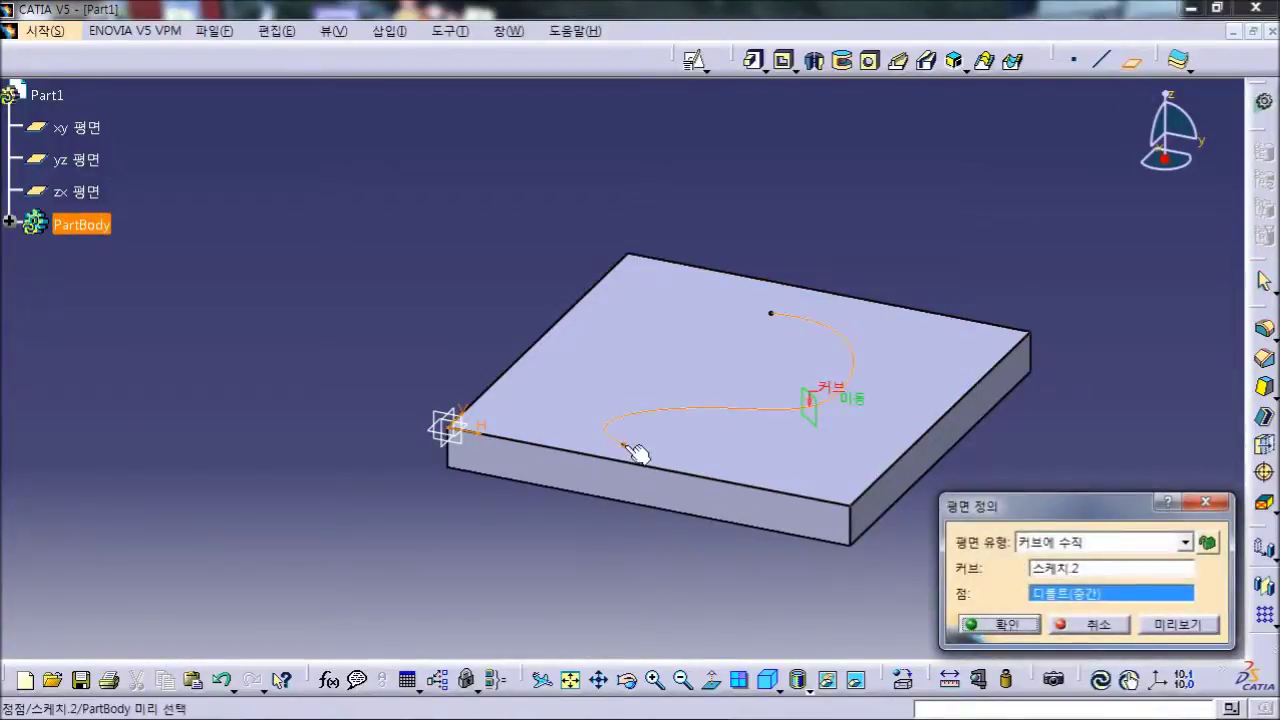
click(638, 452)
click(1056, 628)
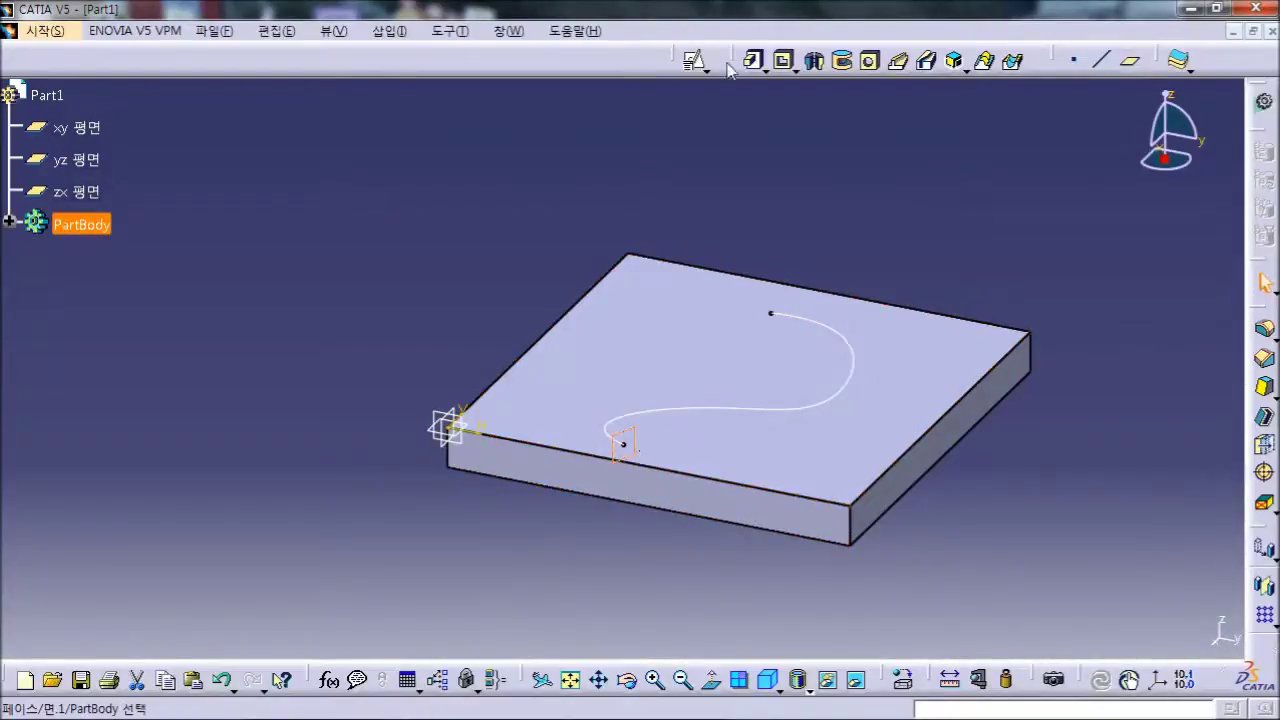
- Start a positioned sketch on the new plane normal to the spline, with the H direction reversed
click(695, 64)
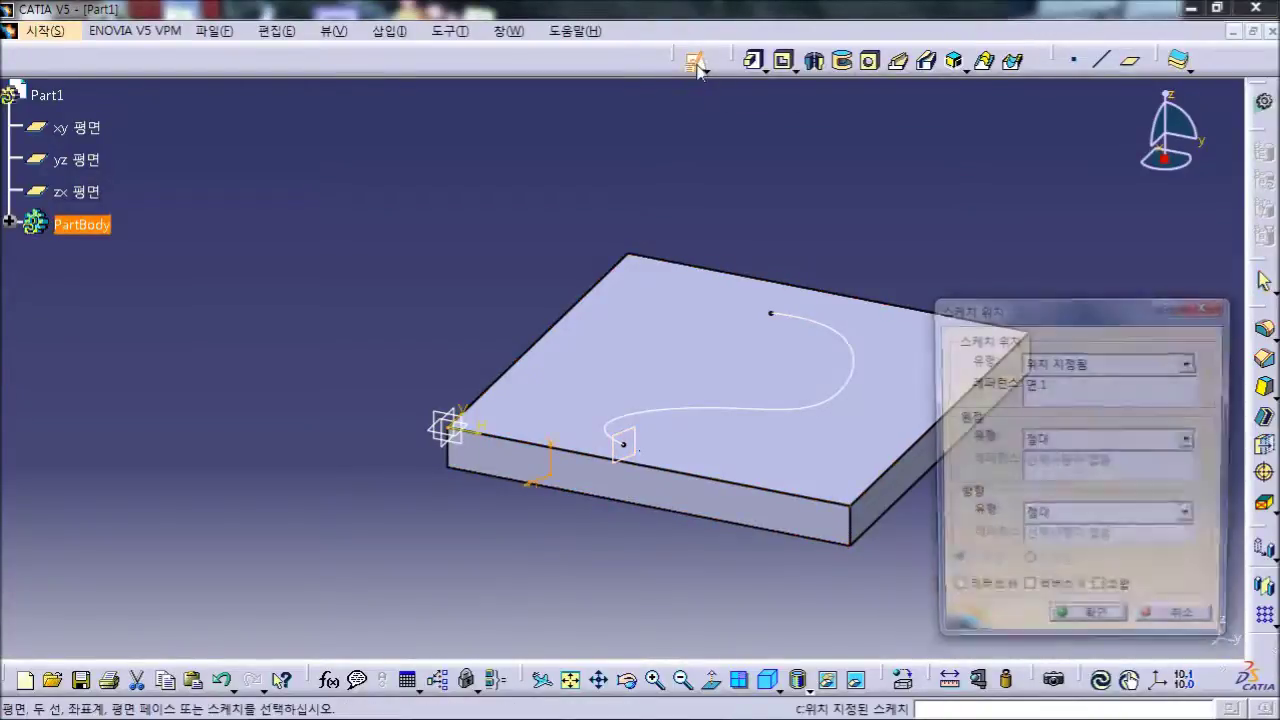
click(1005, 596)
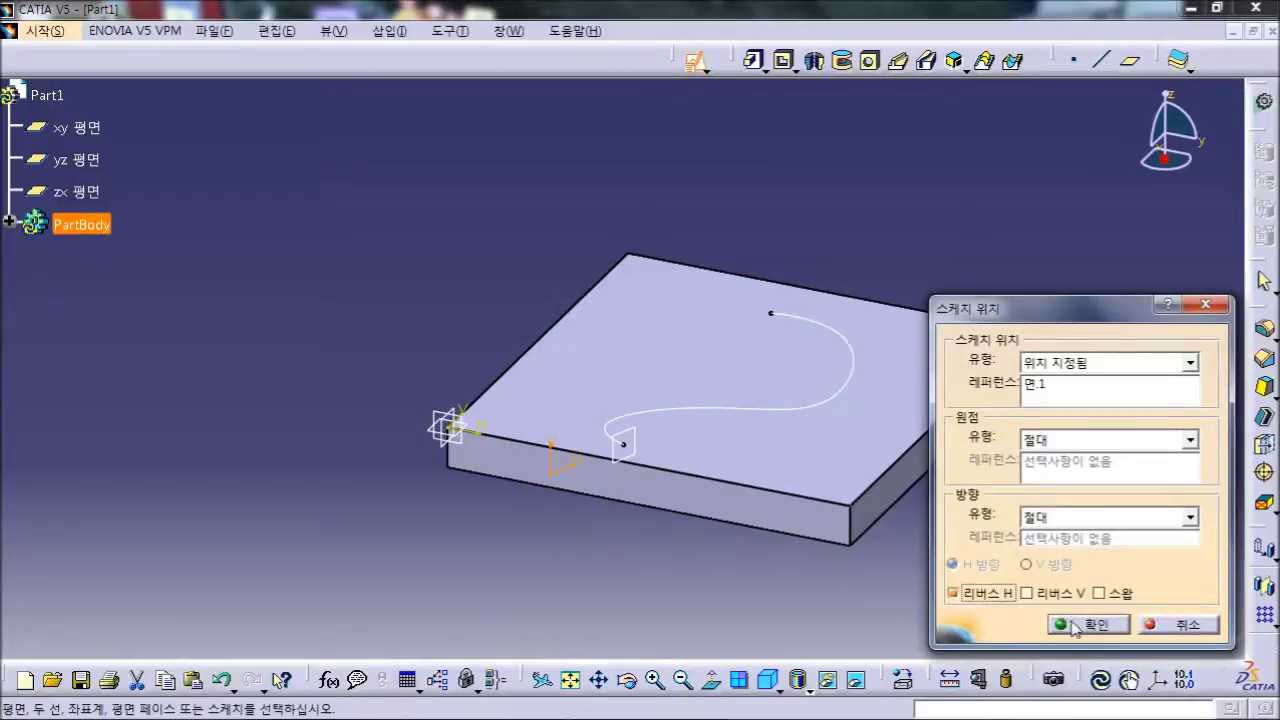
click(1088, 624)
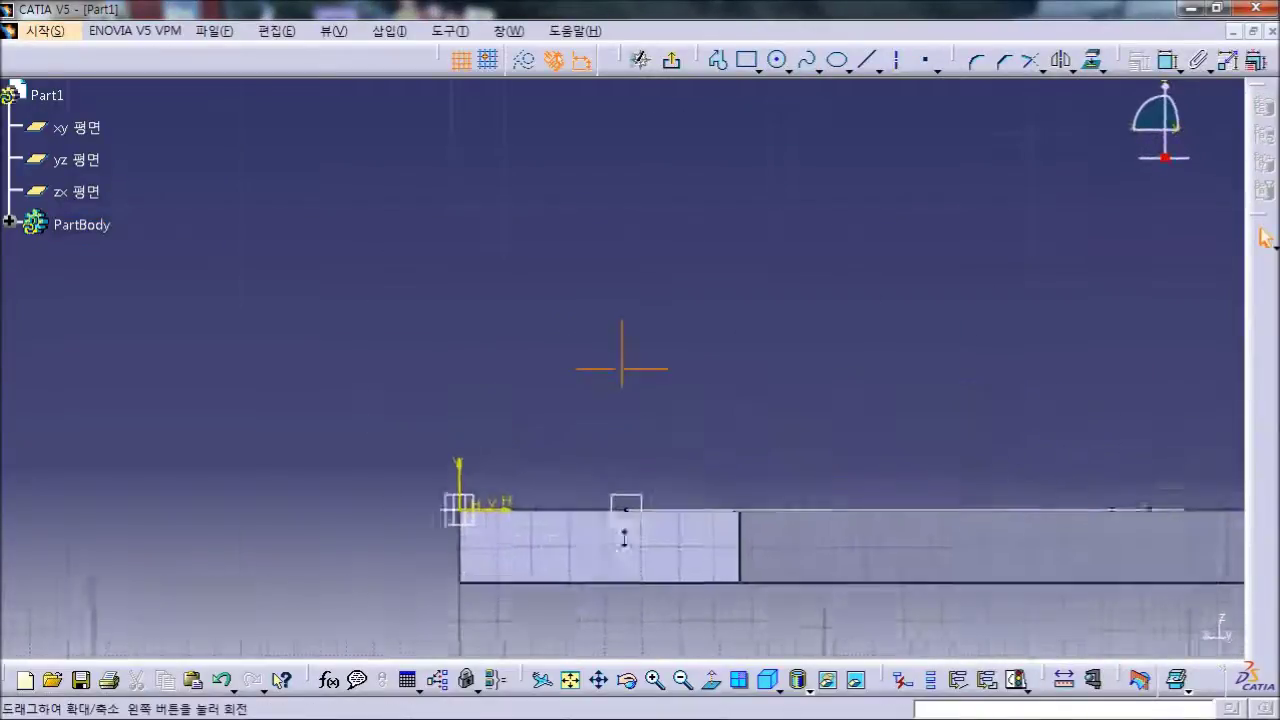
- Sketch a circle about 38 mm in diameter centred just above the spline's end point
click(777, 60)
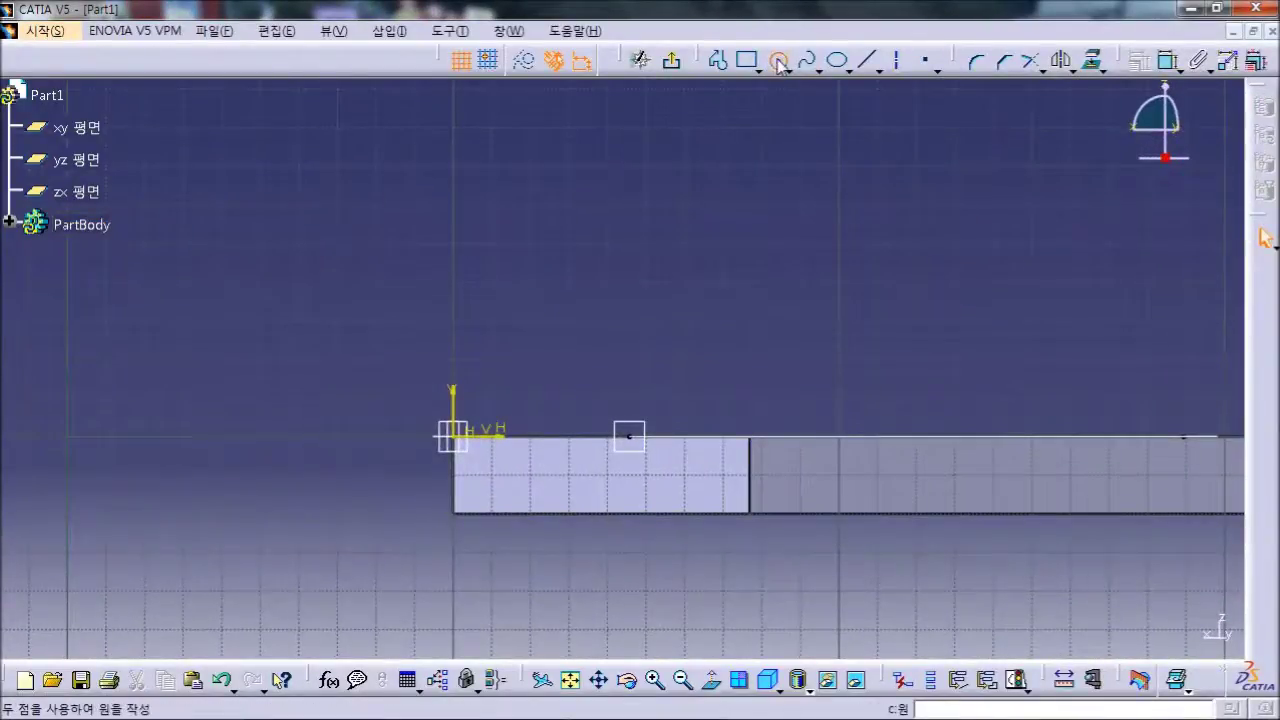
click(641, 443)
click(700, 362)
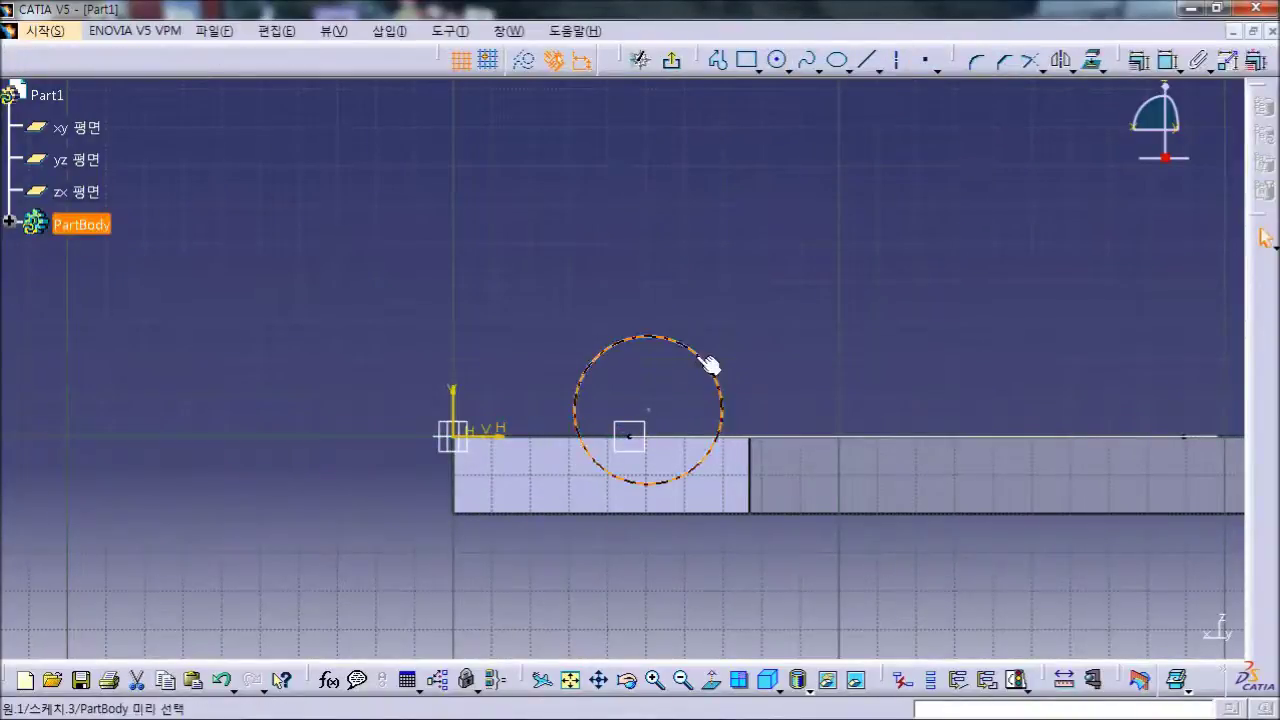
- Dimension the circle and set its diameter to 20 mm
click(749, 306)
double_click(758, 316)
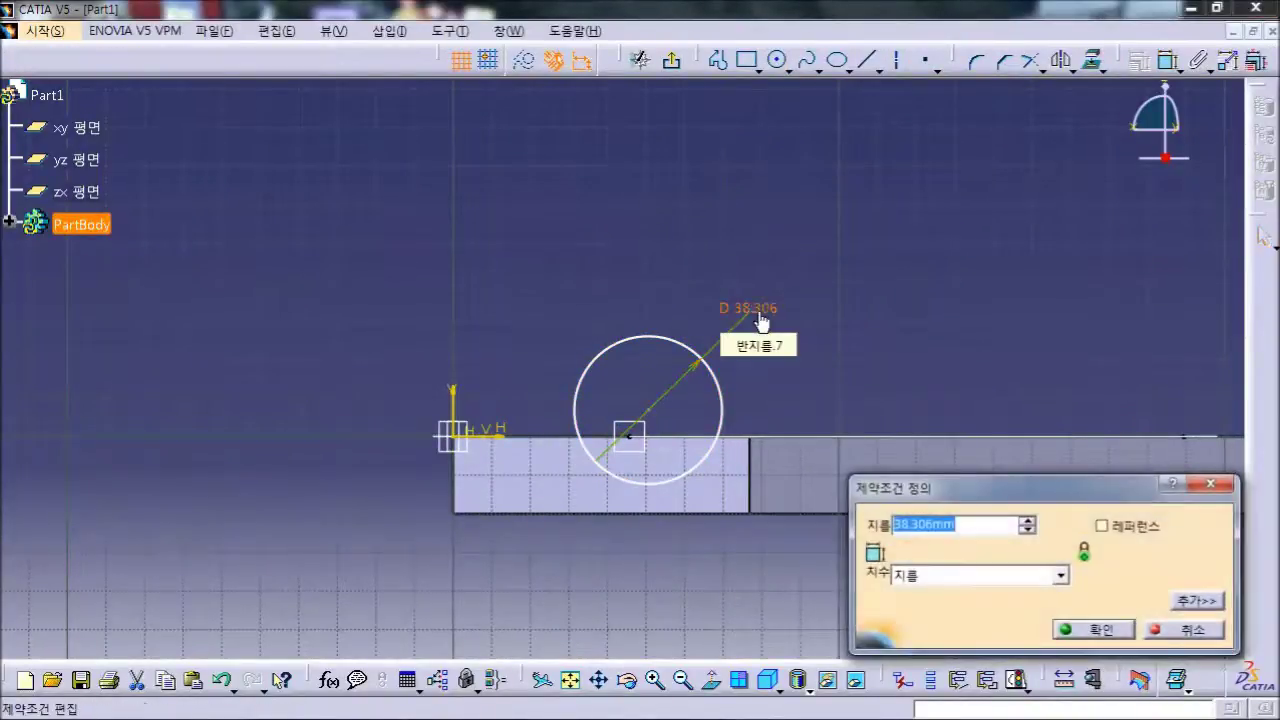
key(End)
key(shift+Home)
text(2)
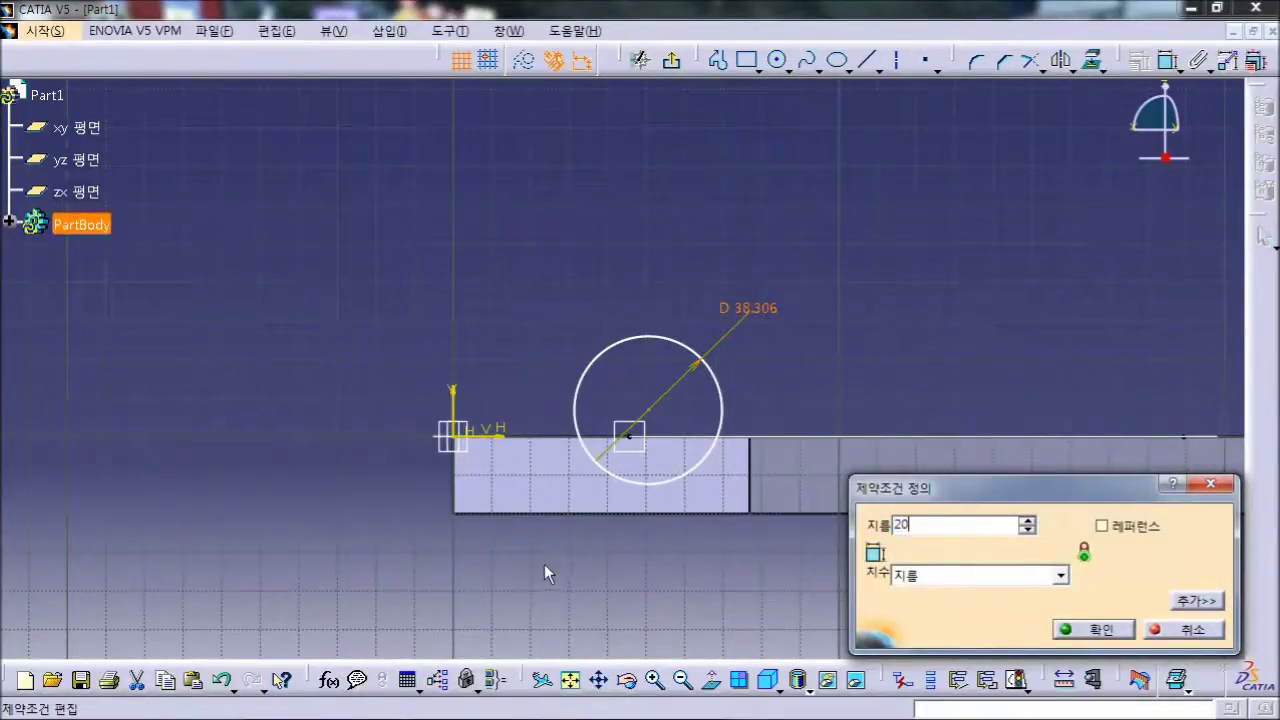
key(Return)
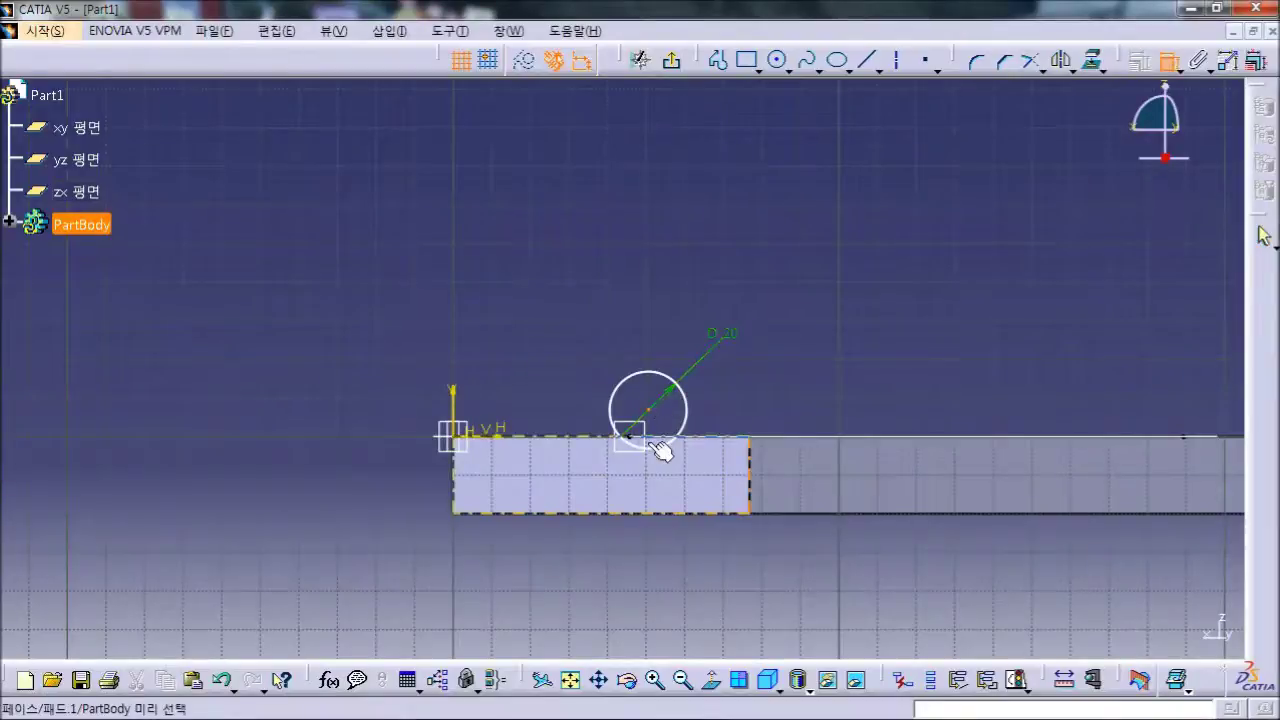
- Make the circle's centre coincident with the spline's end point and exit the sketch
click(648, 440)
right_click(945, 295)
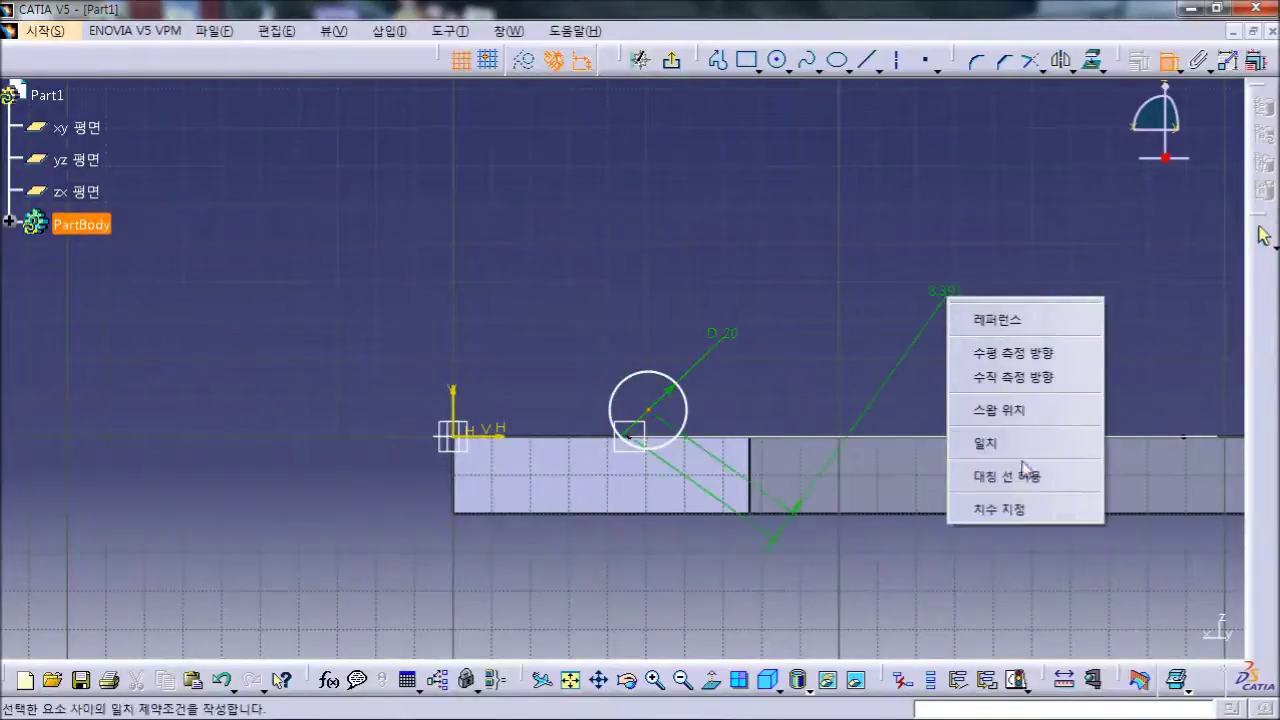
click(1021, 444)
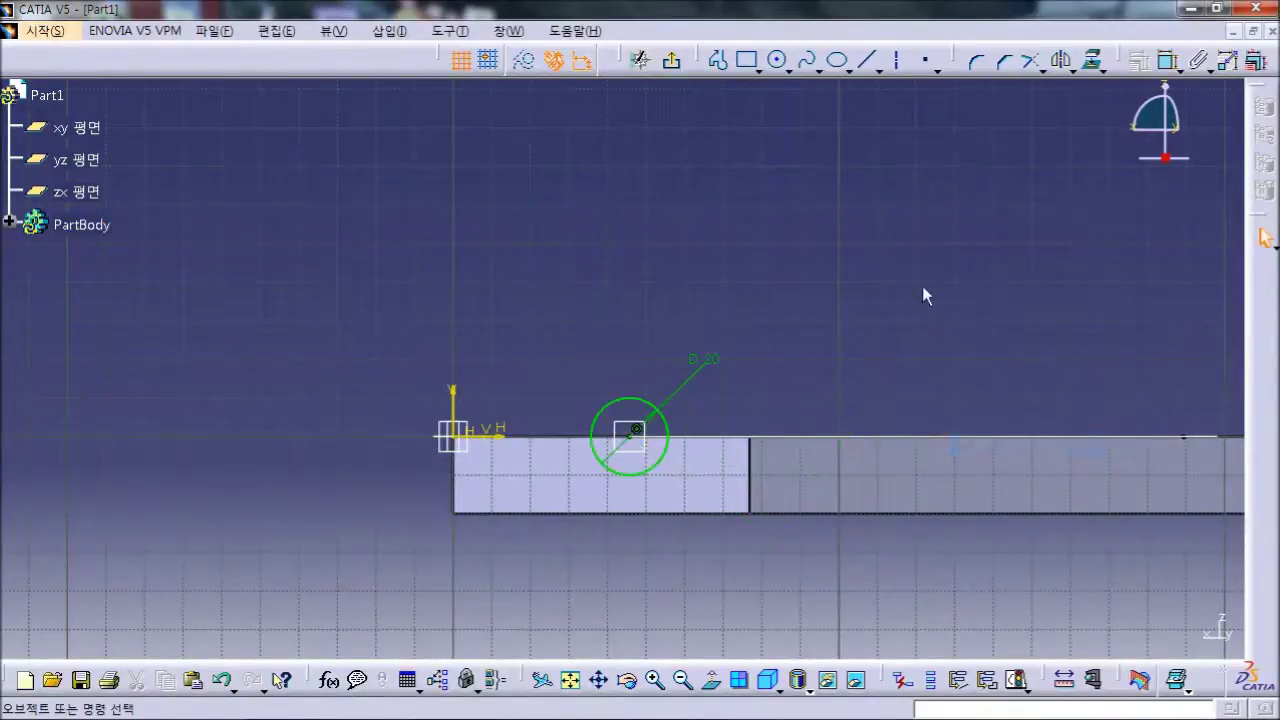
click(668, 68)
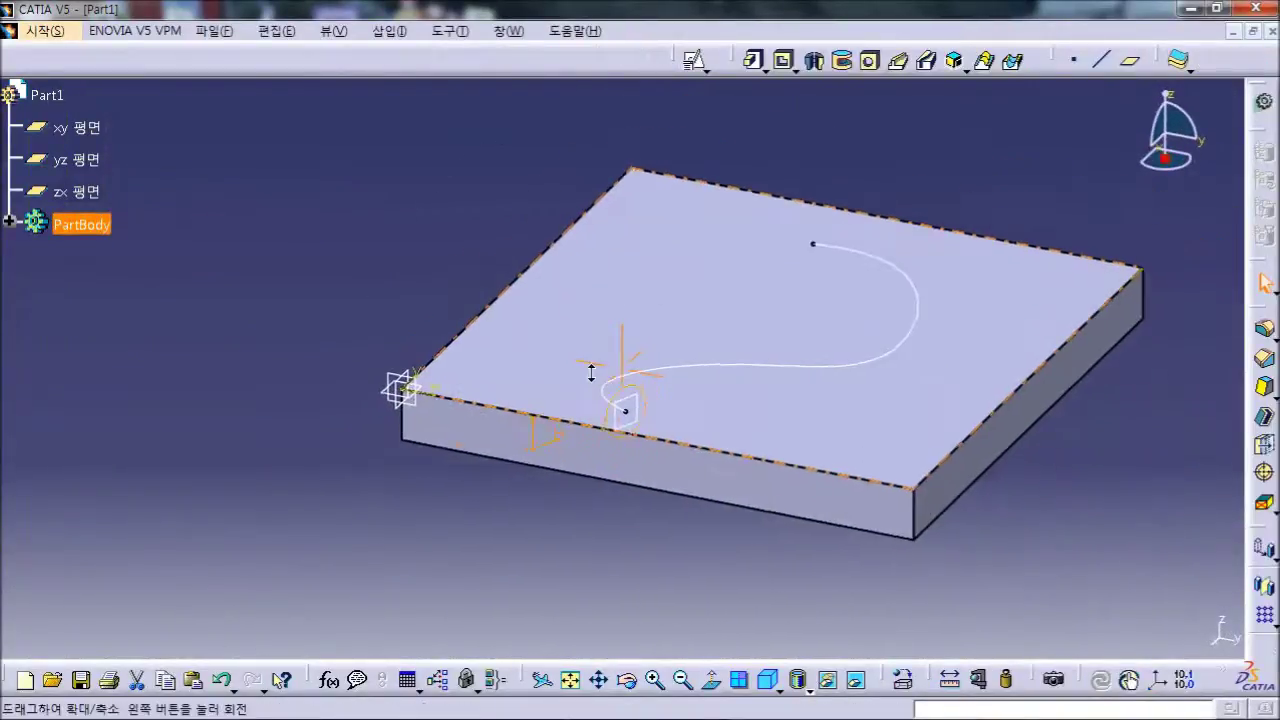
- Create a rib on the plate by sweeping the 20 mm circle sketch along the spline, previewing it before accepting
middle_drag(752, 238, 643, 380)
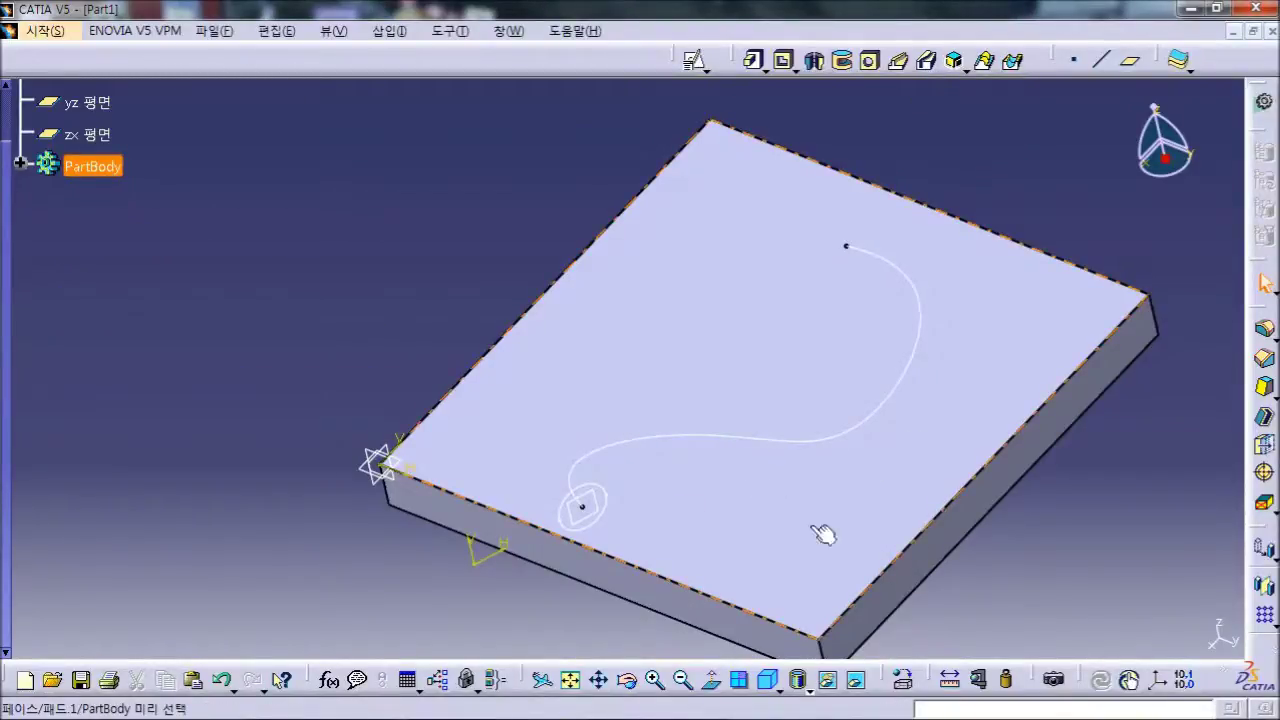
middle_drag(1006, 552, 807, 560)
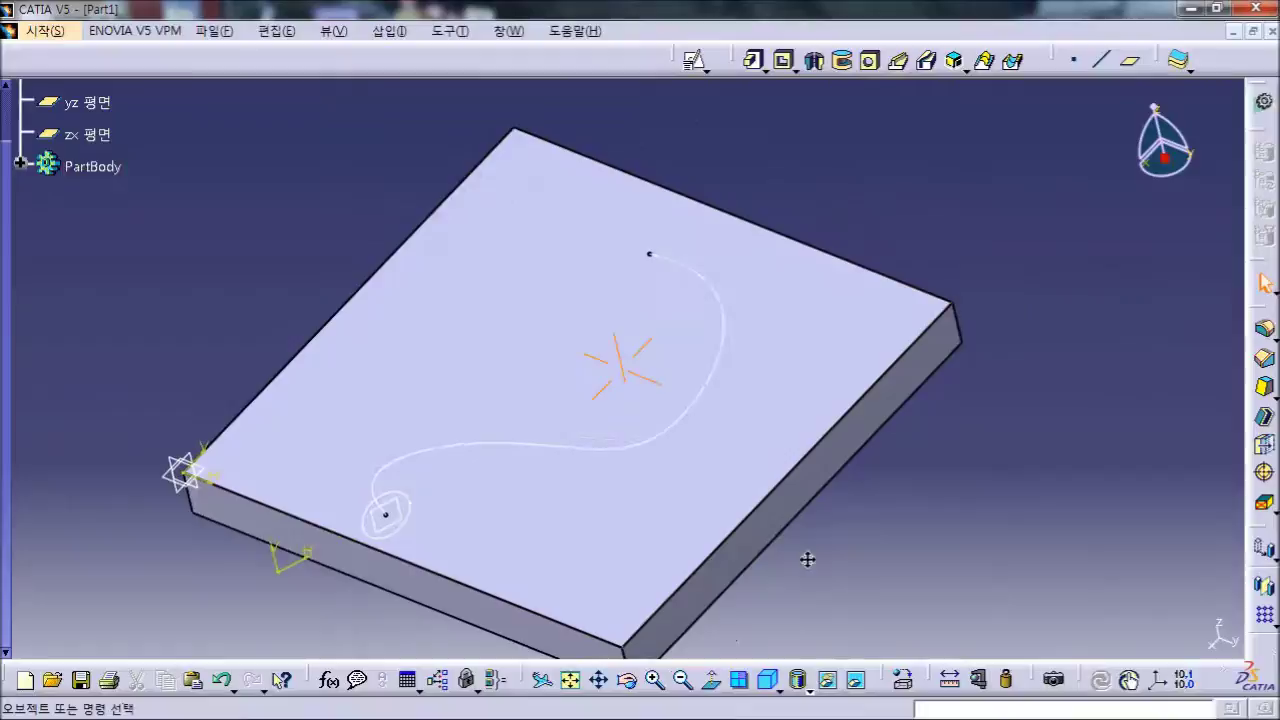
click(899, 63)
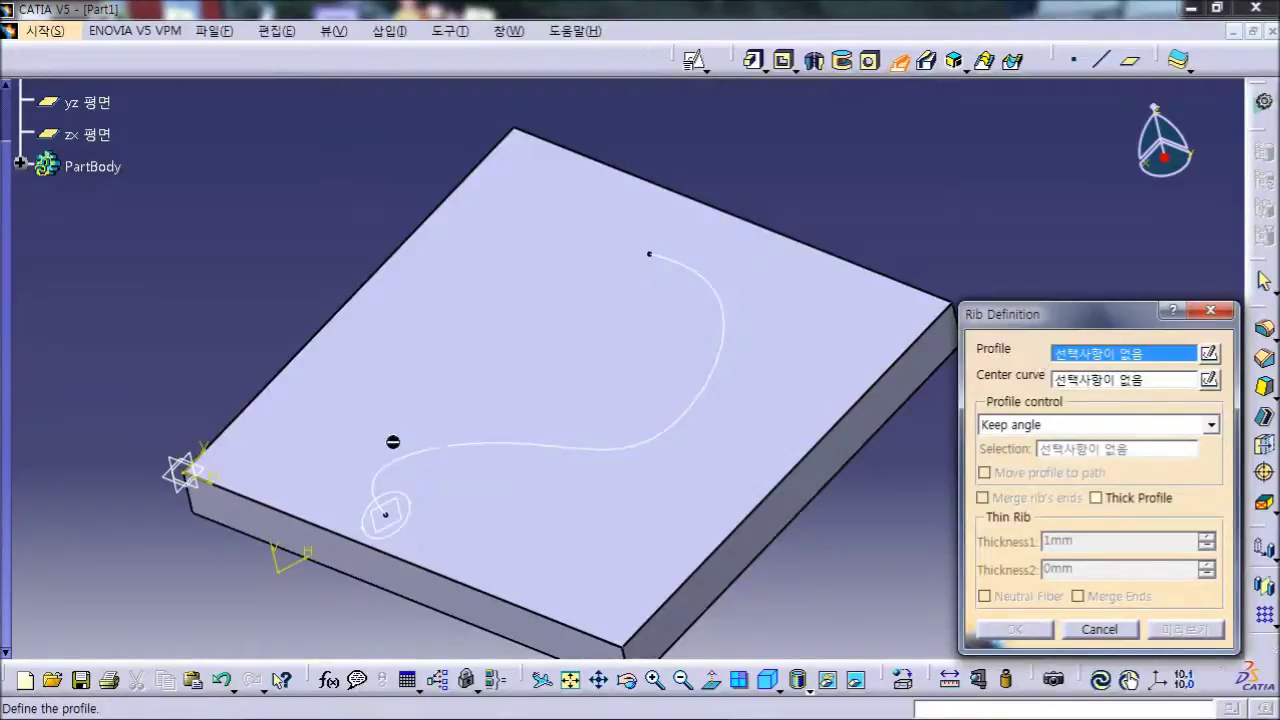
click(408, 498)
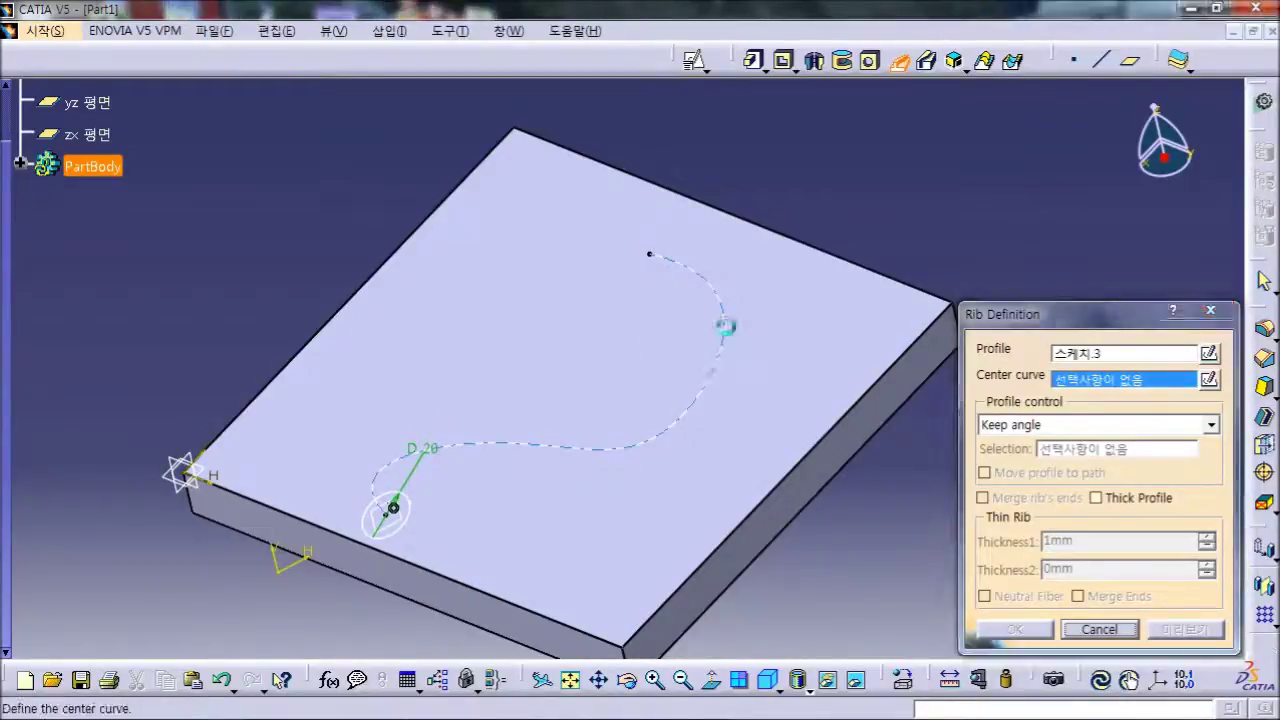
click(738, 334)
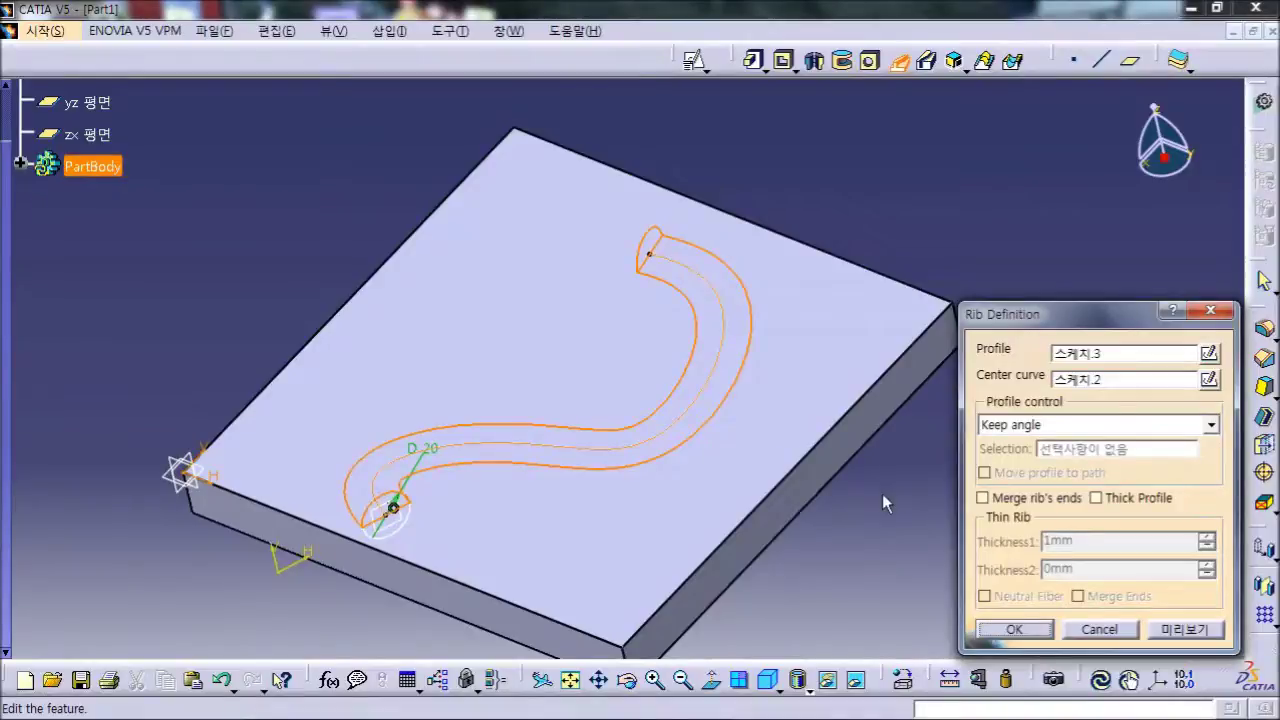
middle_drag(663, 586, 617, 589)
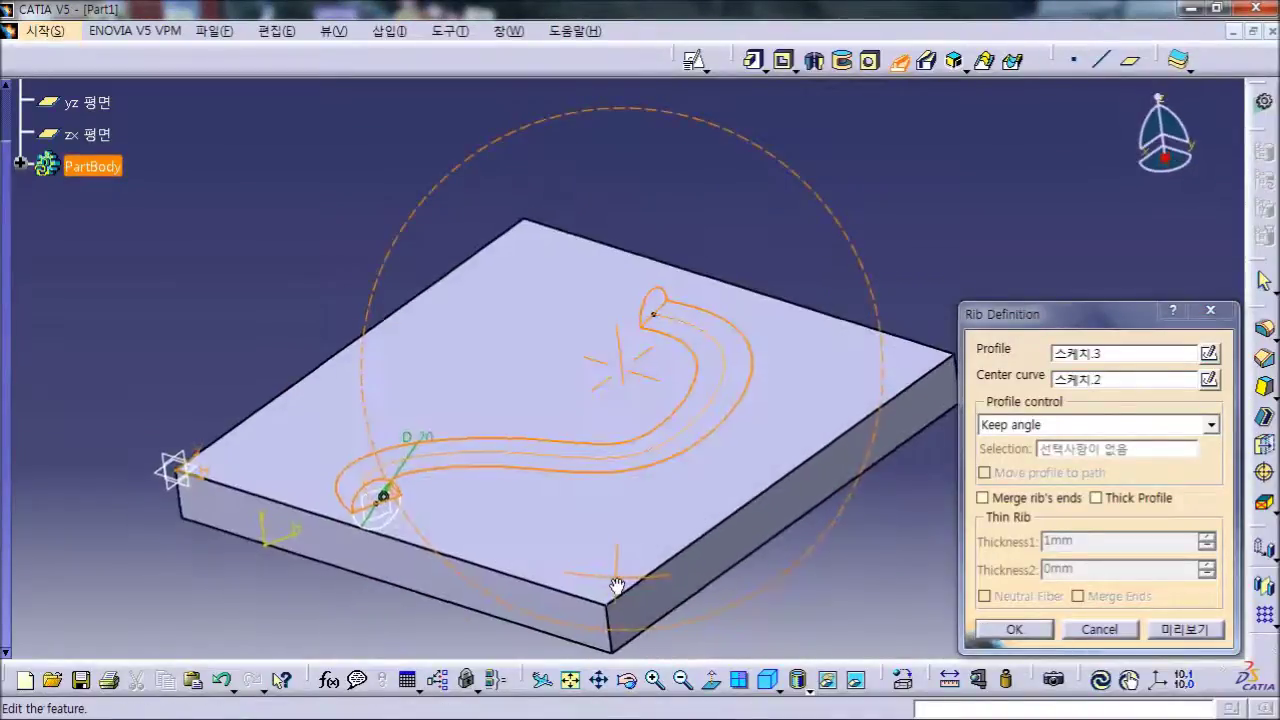
click(1196, 630)
mouse_move(640, 570)
middle_down()
mouse_move(626, 523)
mouse_move(654, 506)
mouse_move(686, 580)
mouse_move(658, 587)
middle_up()
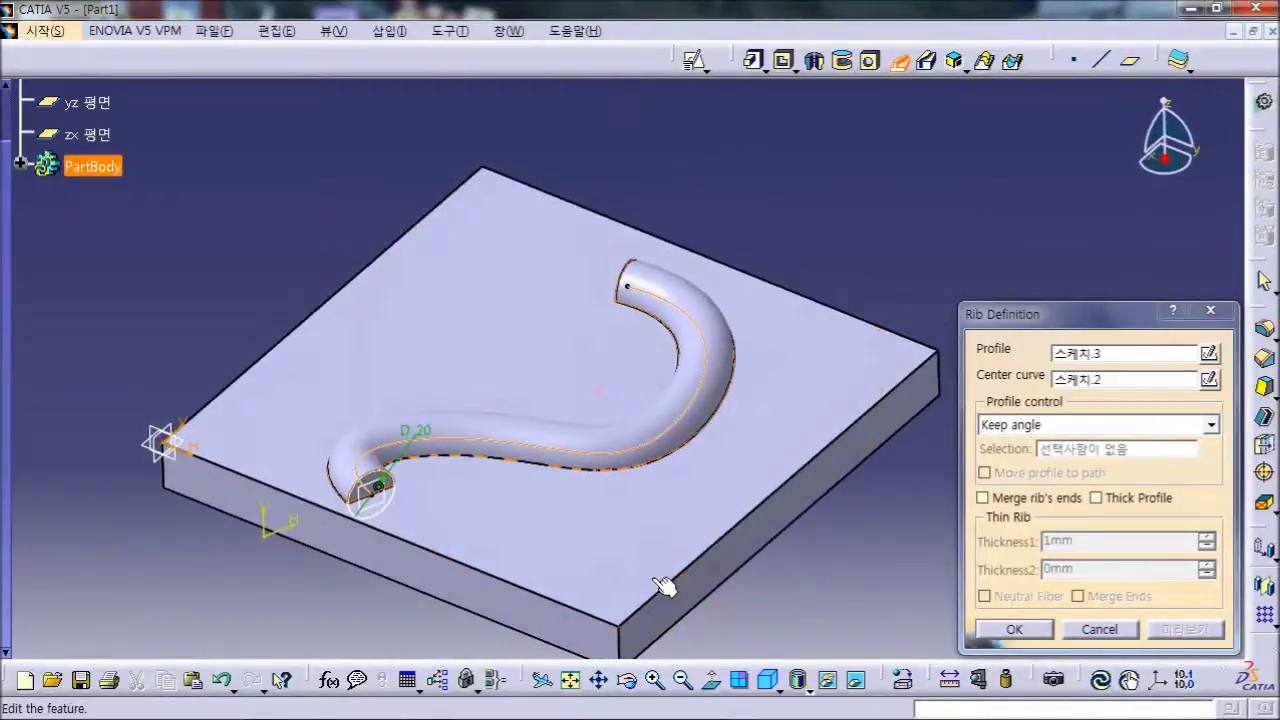
click(1031, 640)
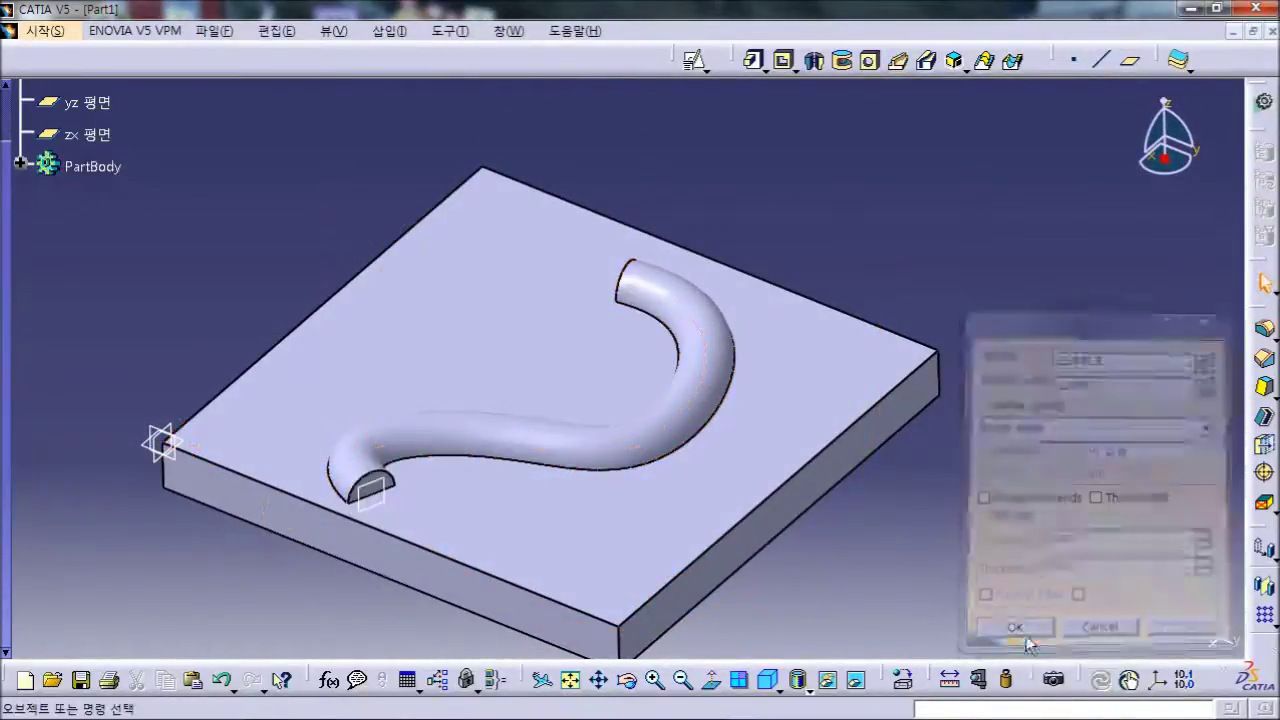
- Undo the rib swept along the spline
middle_drag(500, 466, 529, 551)
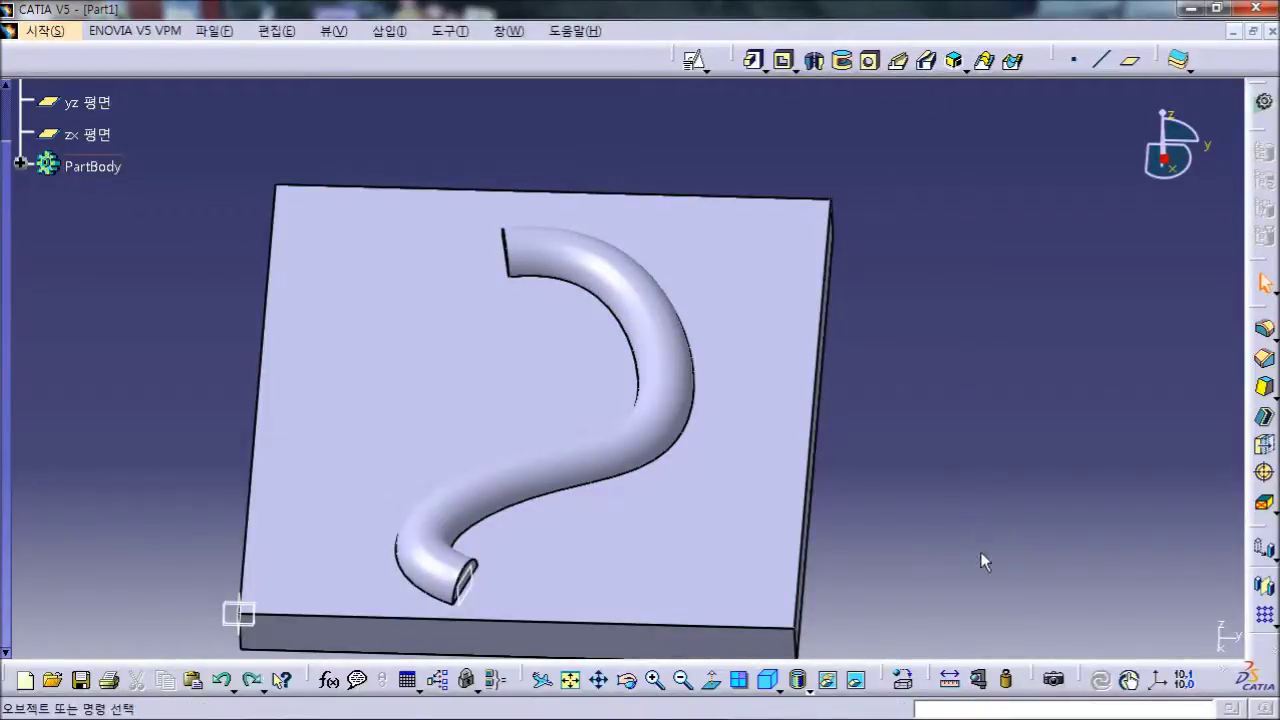
key(ctrl+z)
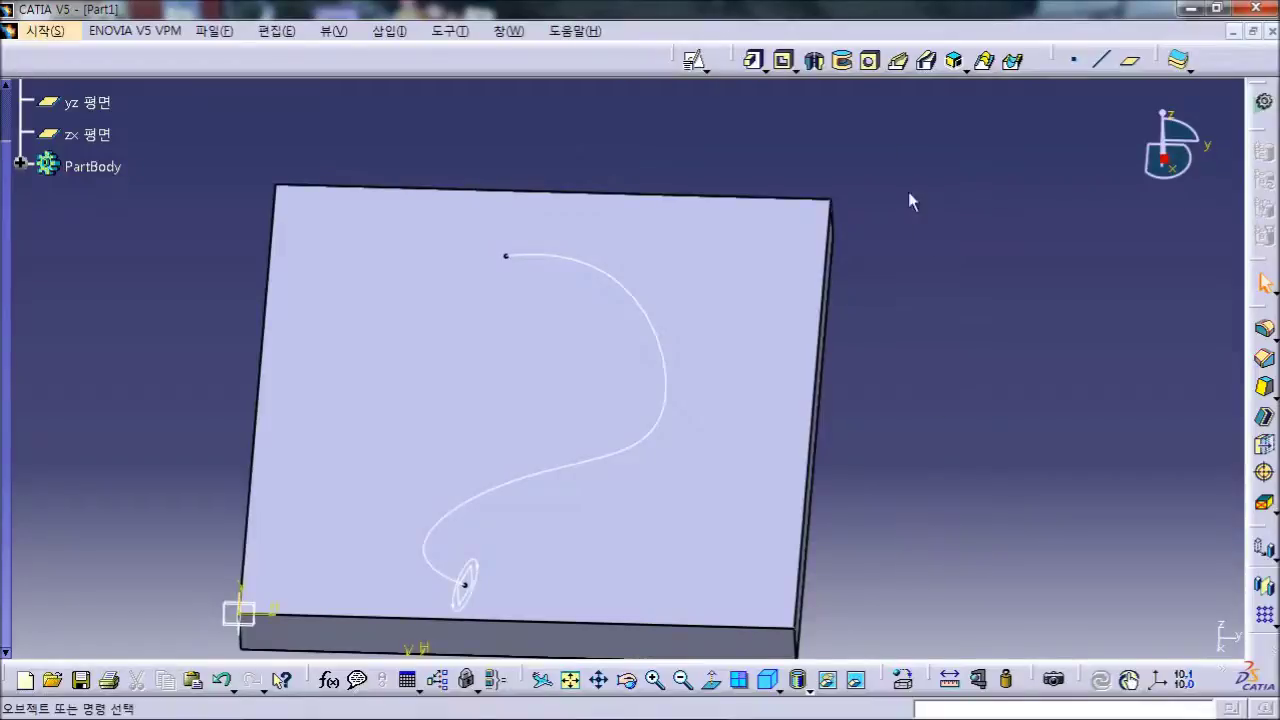
- Cut a slot into the plate by sweeping the 20 mm circle sketch along the spline, previewing it before accepting
click(928, 61)
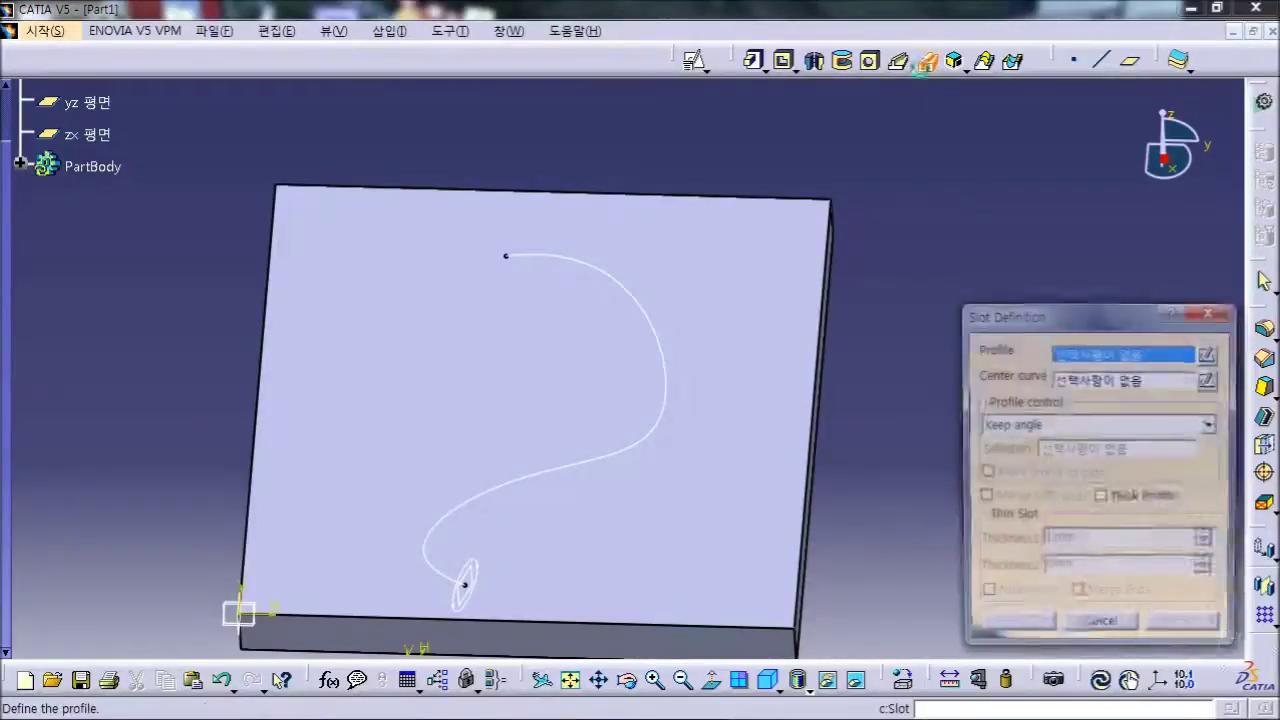
middle_drag(686, 514, 591, 487)
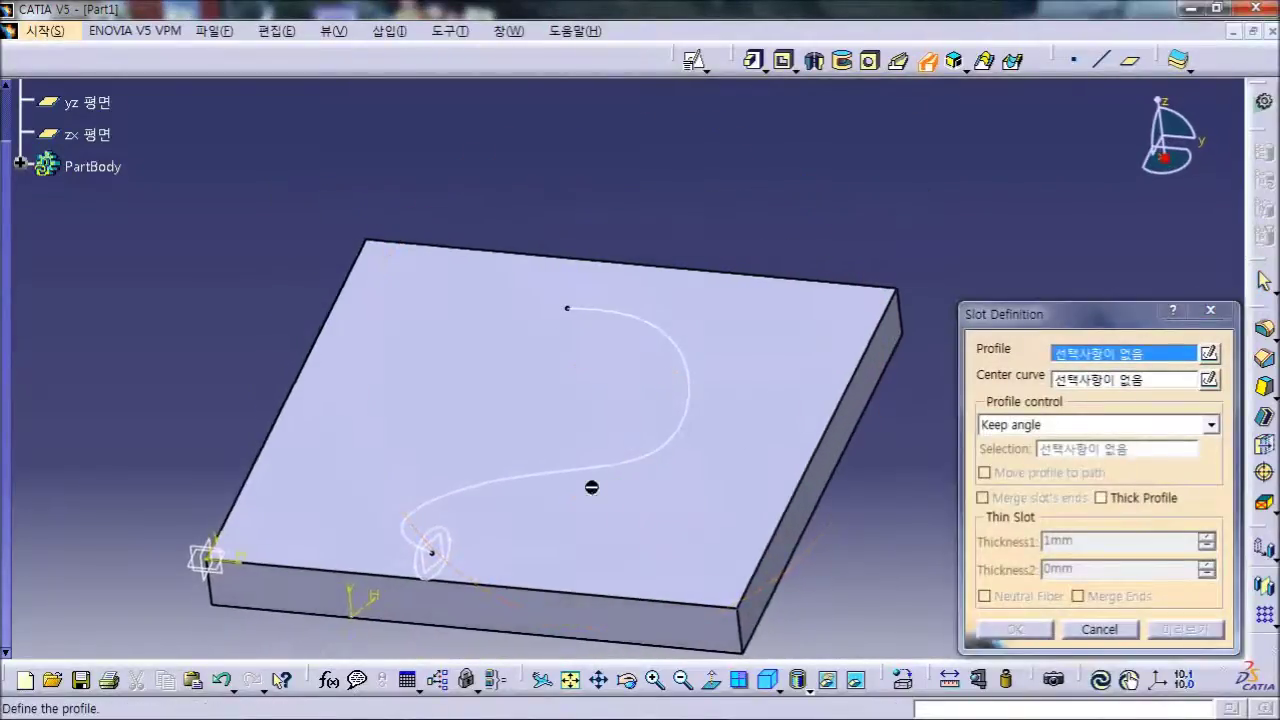
click(452, 550)
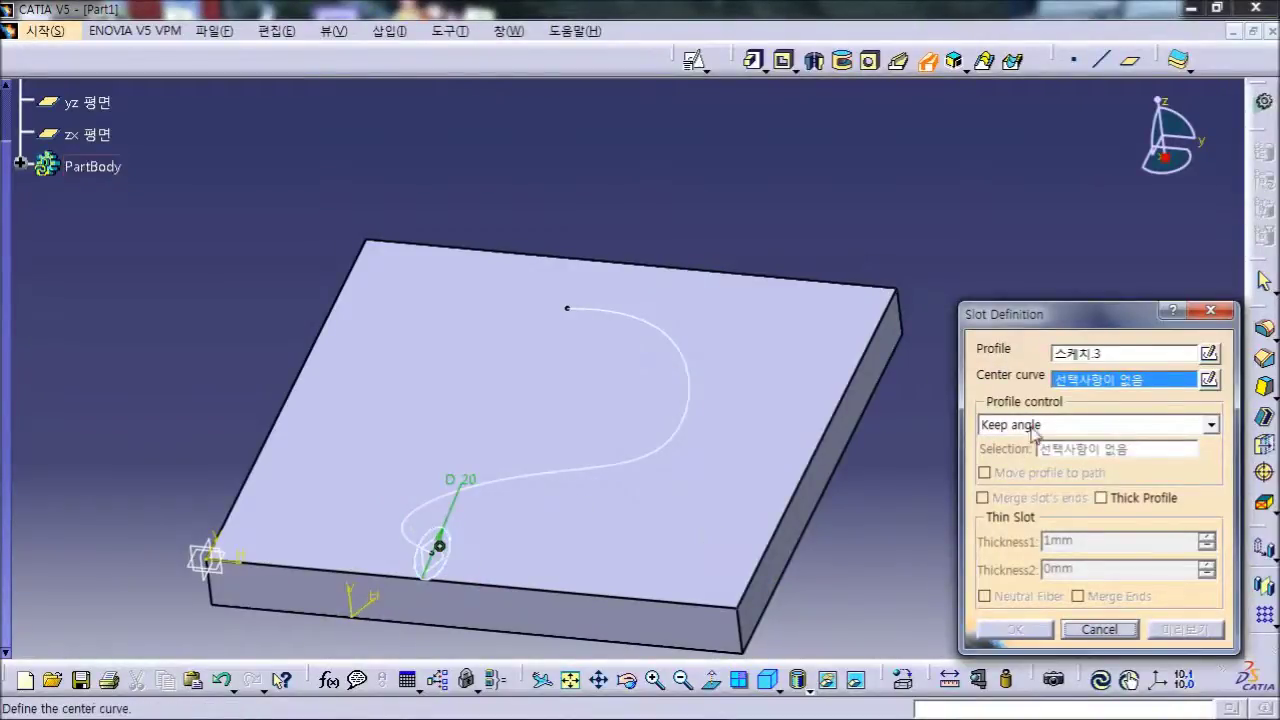
click(667, 451)
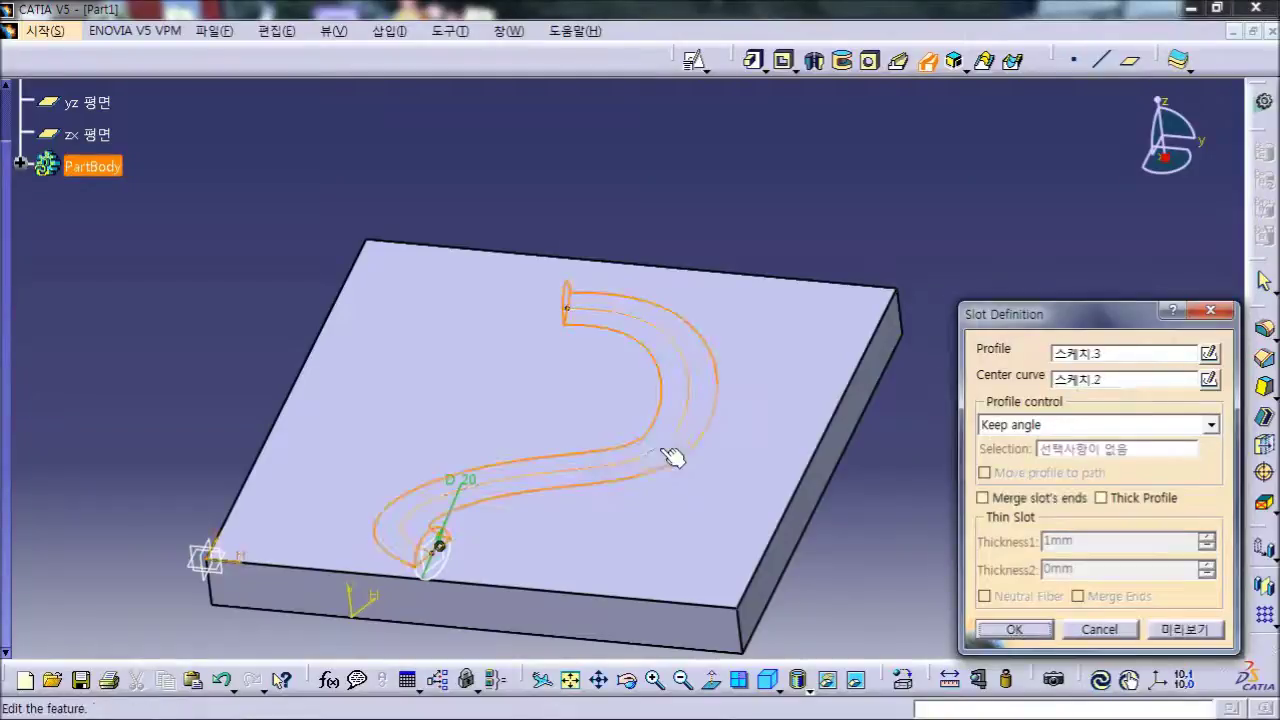
mouse_move(606, 323)
middle_down()
mouse_move(589, 488)
mouse_move(599, 401)
middle_up()
click(1158, 631)
middle_drag(877, 615, 817, 578)
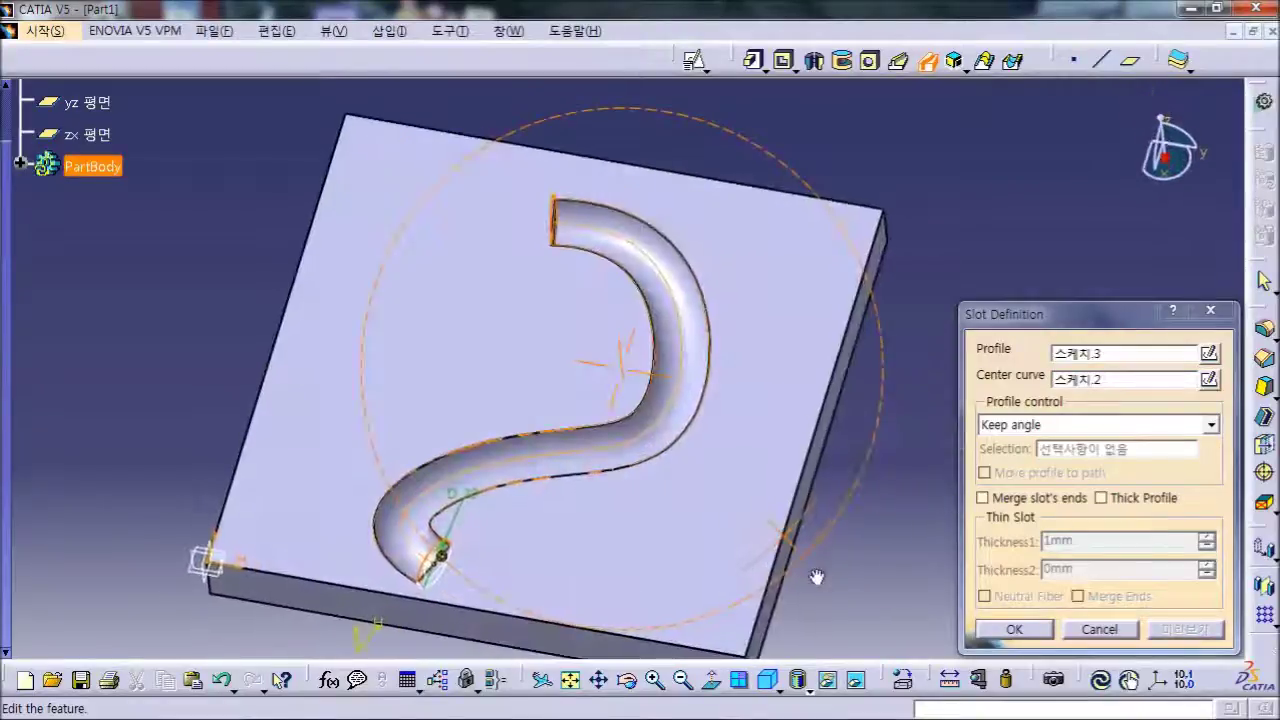
middle_drag(461, 580, 430, 530)
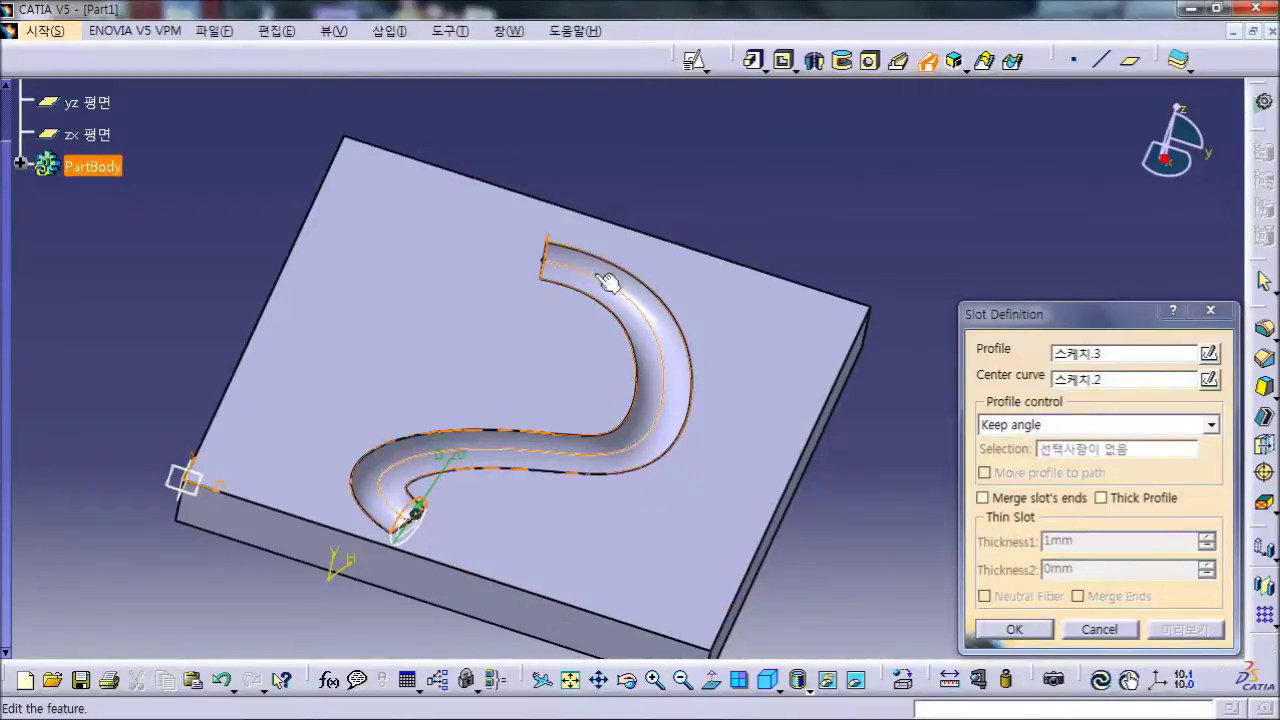
click(1014, 629)
middle_drag(640, 440, 860, 440)
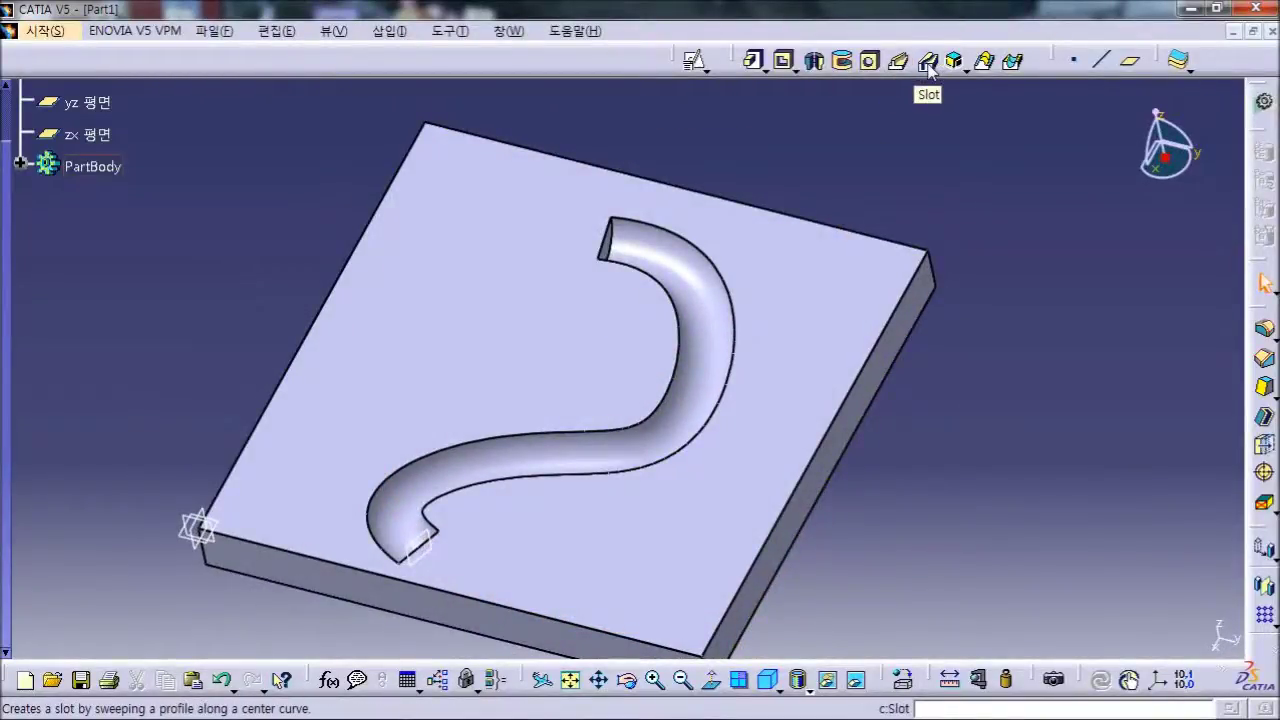
mouse_move(939, 432)
middle_down()
mouse_move(937, 488)
mouse_move(991, 440)
mouse_move(1051, 429)
mouse_move(922, 452)
mouse_move(737, 423)
mouse_move(936, 405)
mouse_move(787, 428)
mouse_move(914, 409)
mouse_move(731, 491)
mouse_move(710, 528)
mouse_move(600, 509)
mouse_move(866, 491)
mouse_move(897, 424)
middle_up()
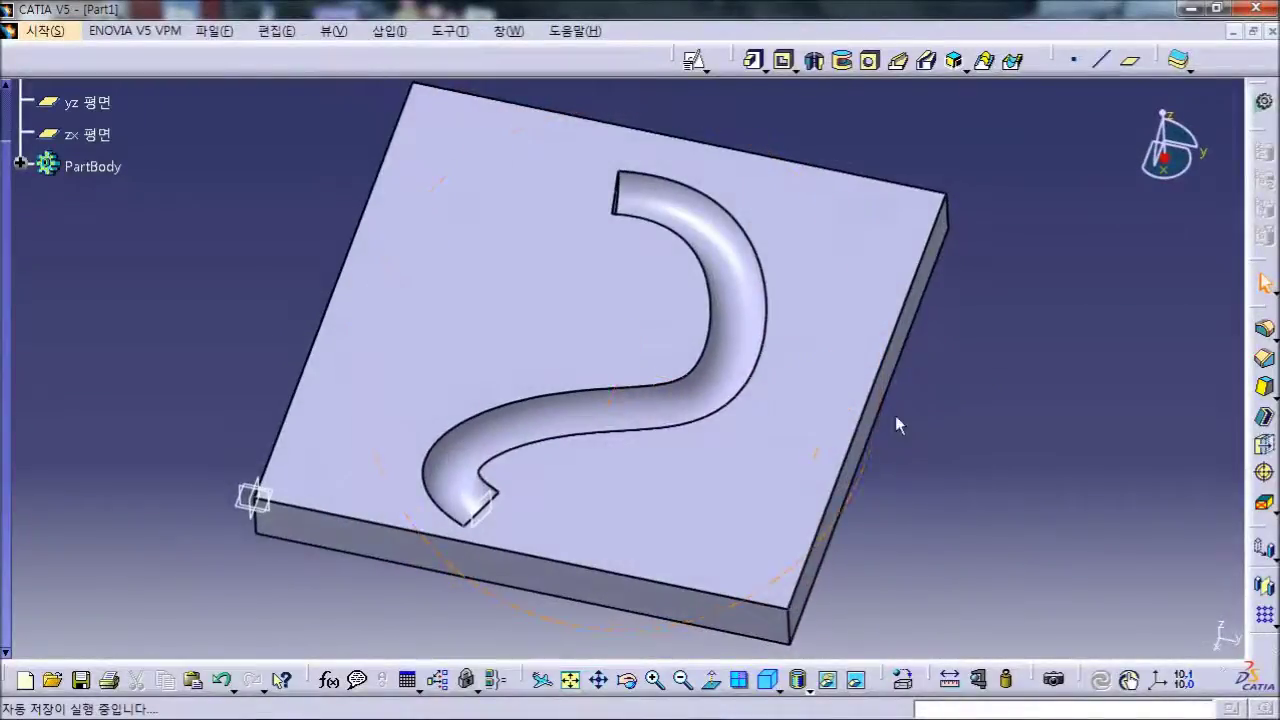